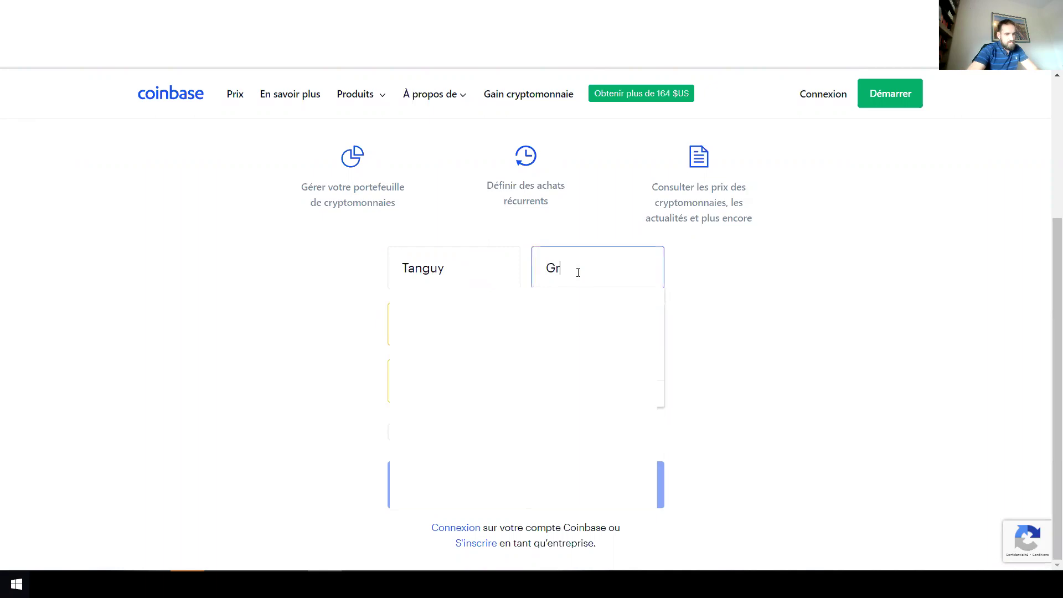
# - Complete the remaining sign-up fields, certify being over 18, accept the terms and create the account
pyautogui.press('Tab')
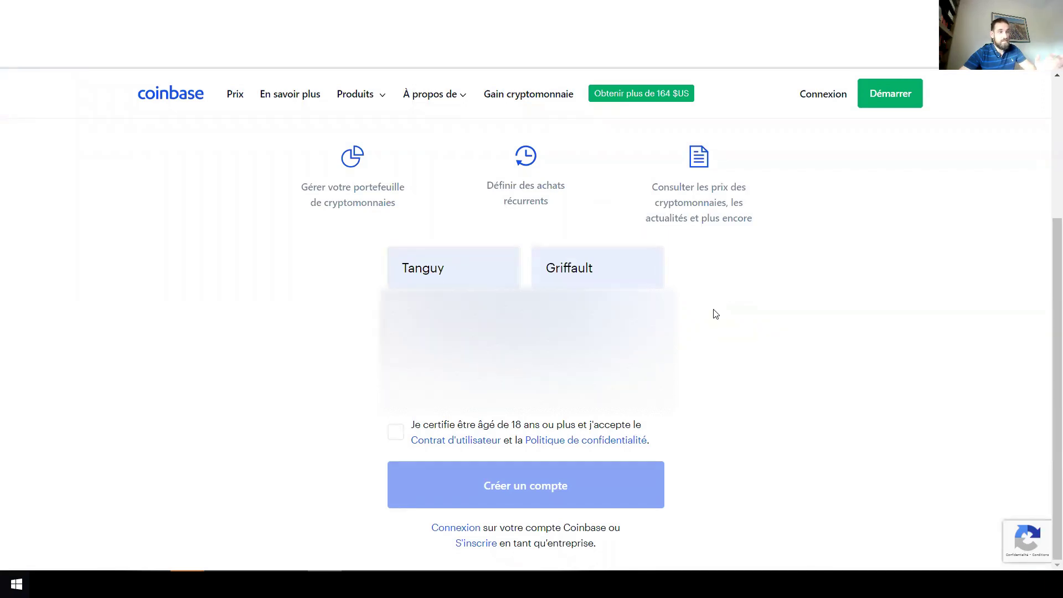
pyautogui.click(396, 440)
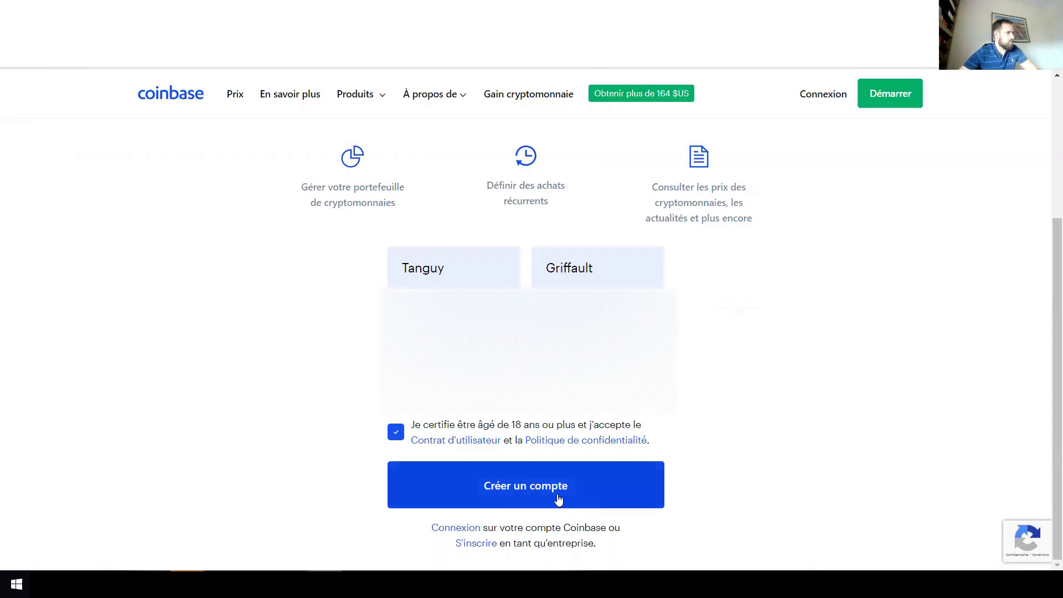
pyautogui.click(526, 486)
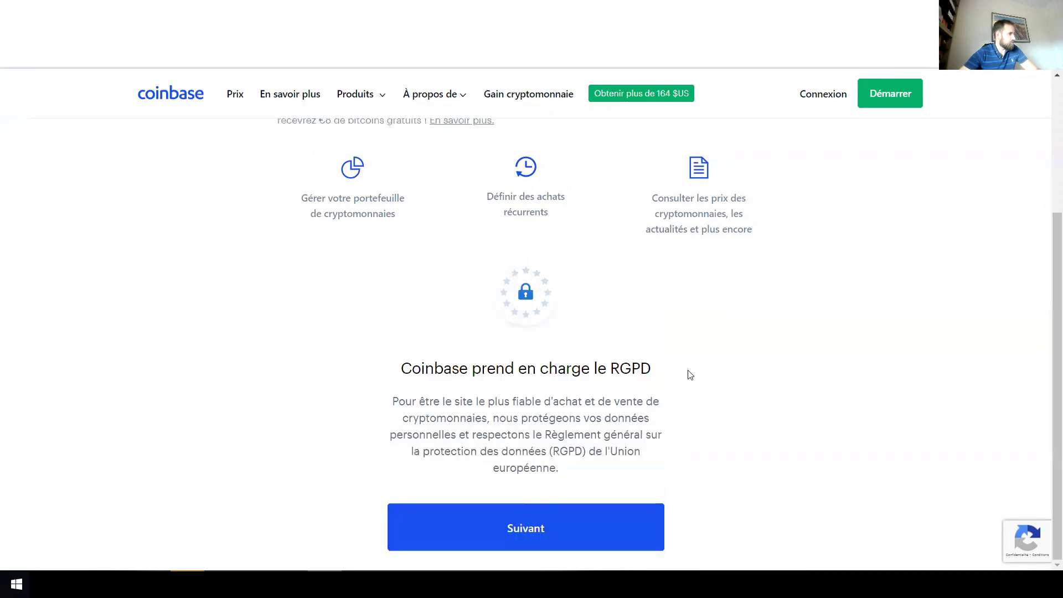
# - Continue past the RGPD notice, accept the privacy policy and answer Non to marketing e-mails
pyautogui.click(529, 536)
pyautogui.scroll(-4, 746, 382)
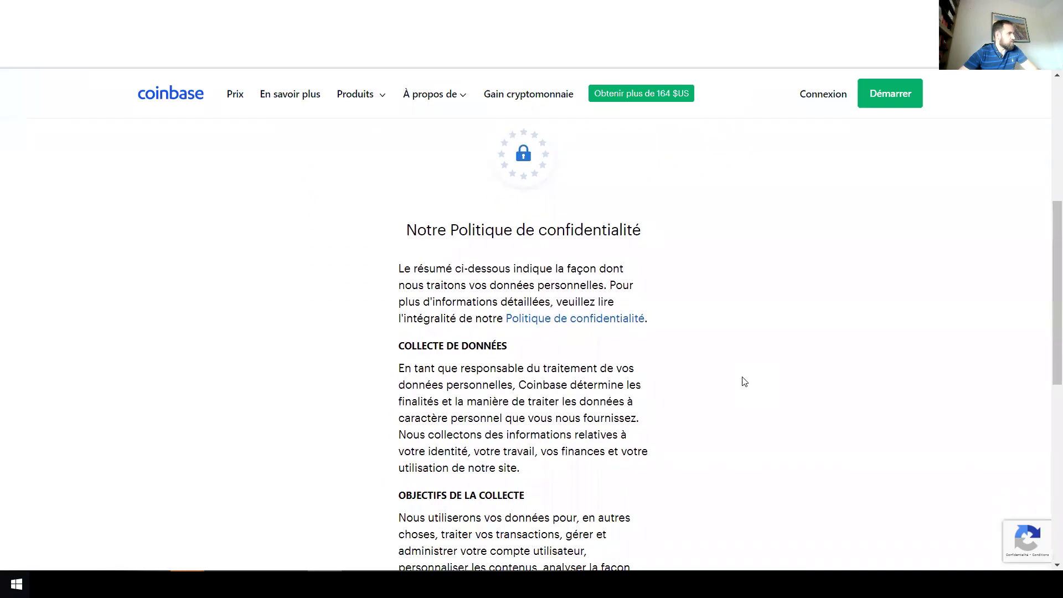
pyautogui.scroll(3, 658, 378)
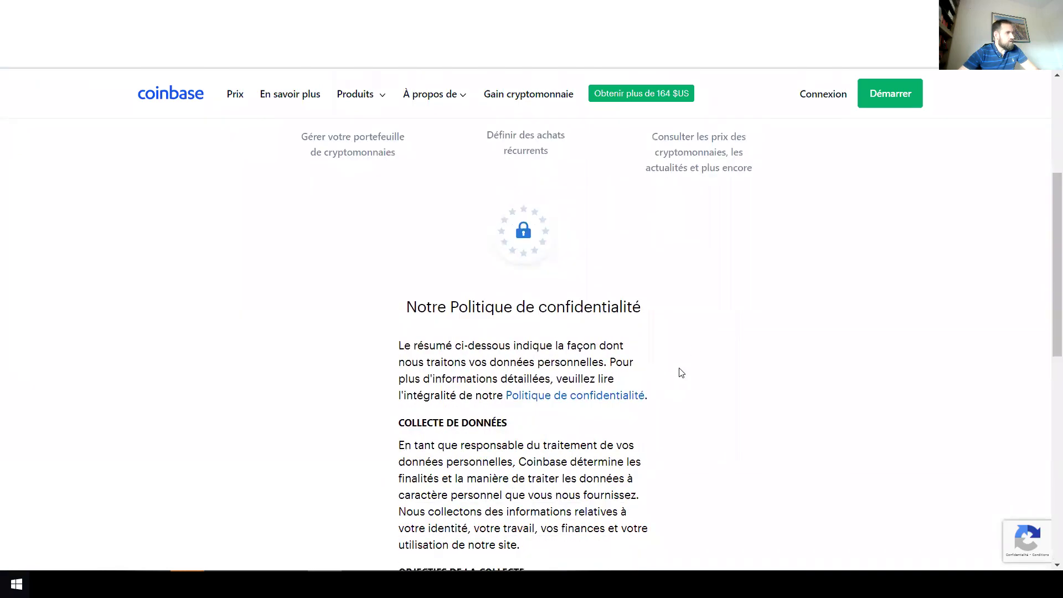
pyautogui.scroll(-10, 681, 373)
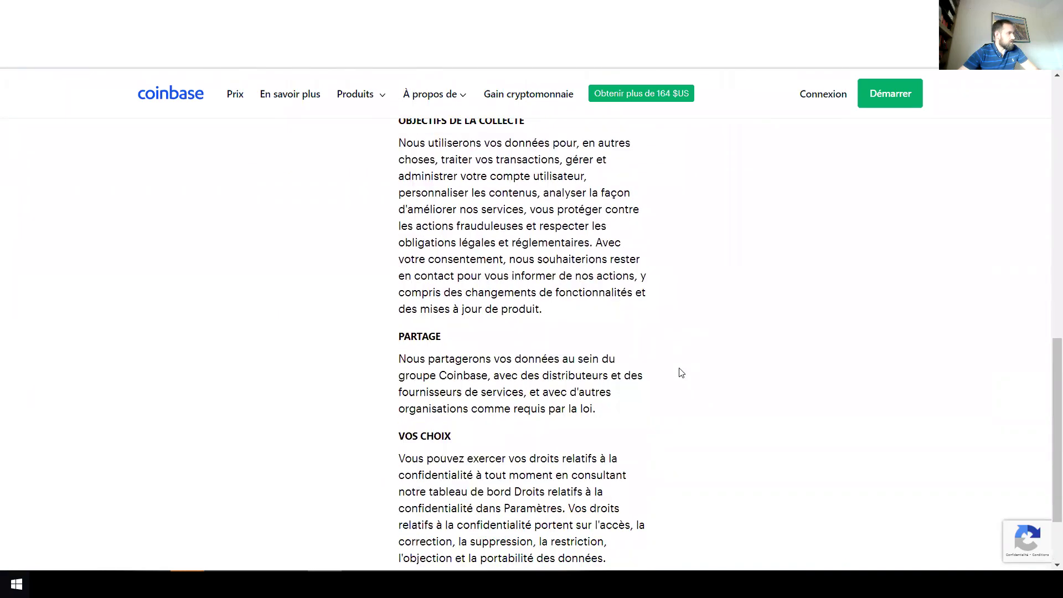
pyautogui.click(549, 516)
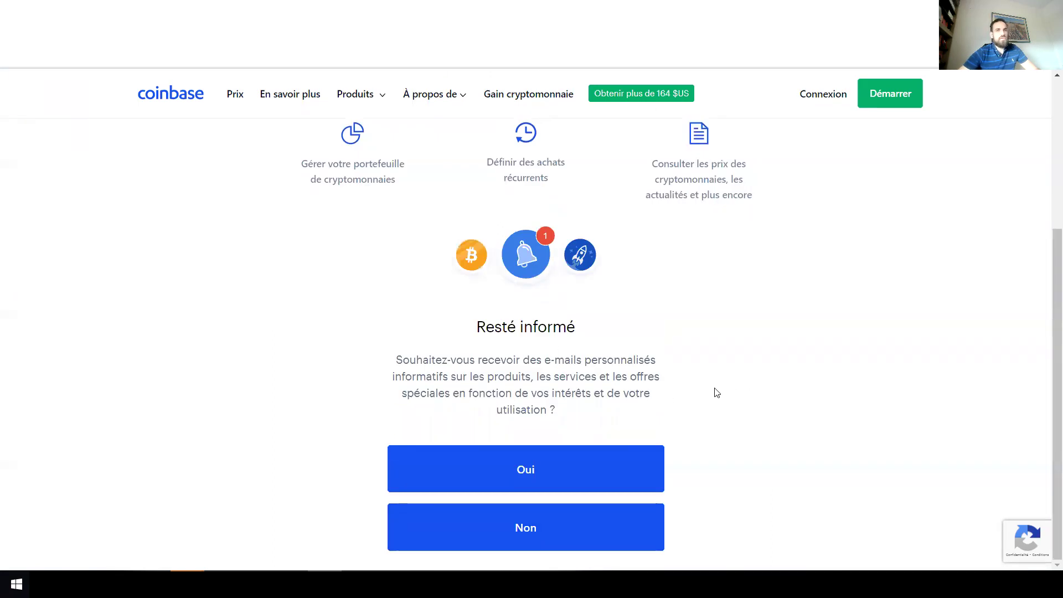
pyautogui.click(545, 527)
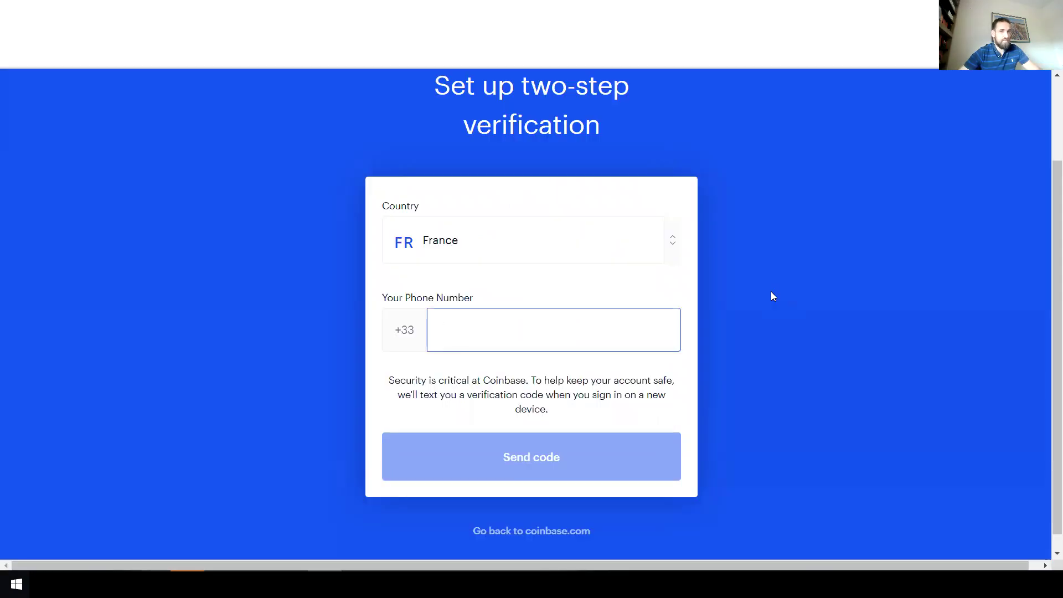
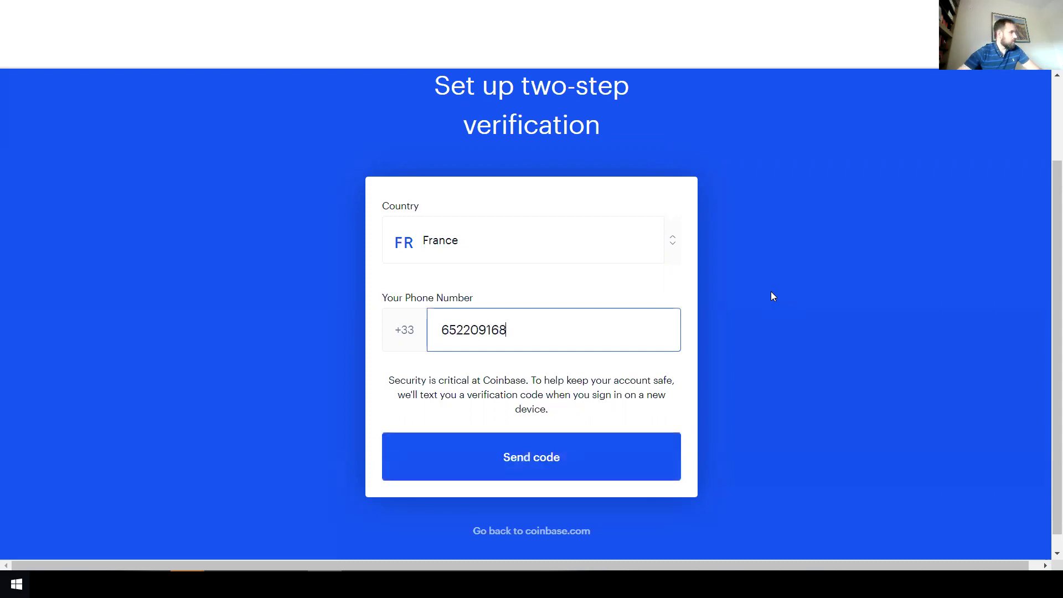
# - Enter the phone number, have a code texted, and submit the seven-digit verification code
pyautogui.click(514, 464)
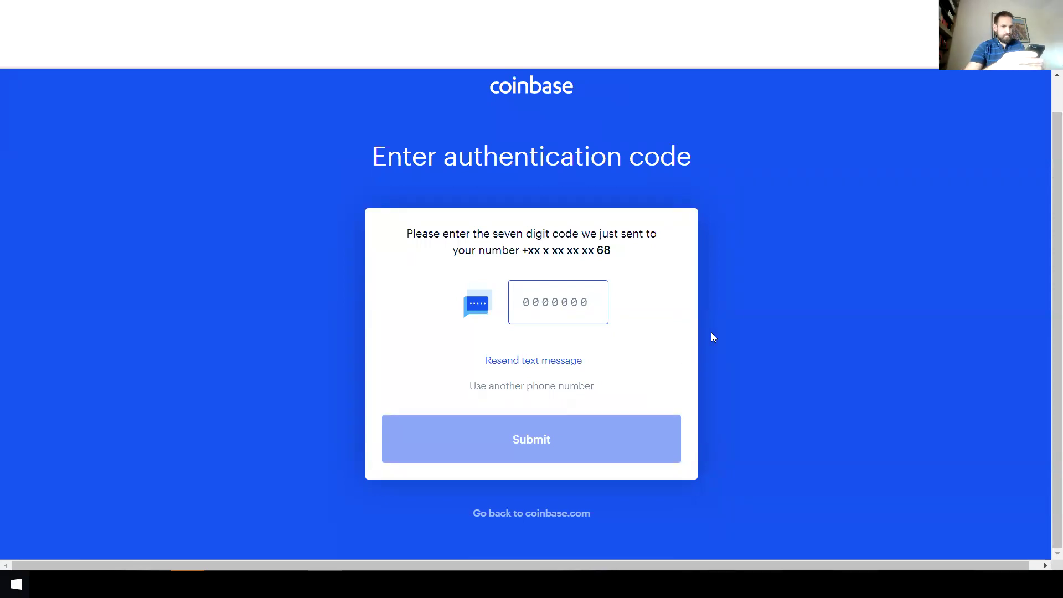
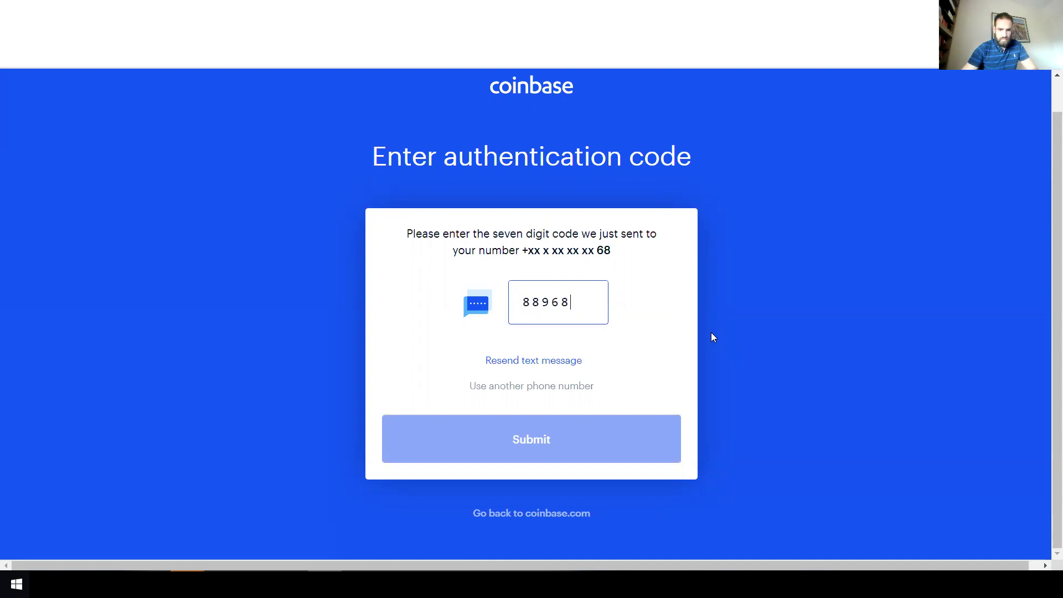
pyautogui.click(593, 422)
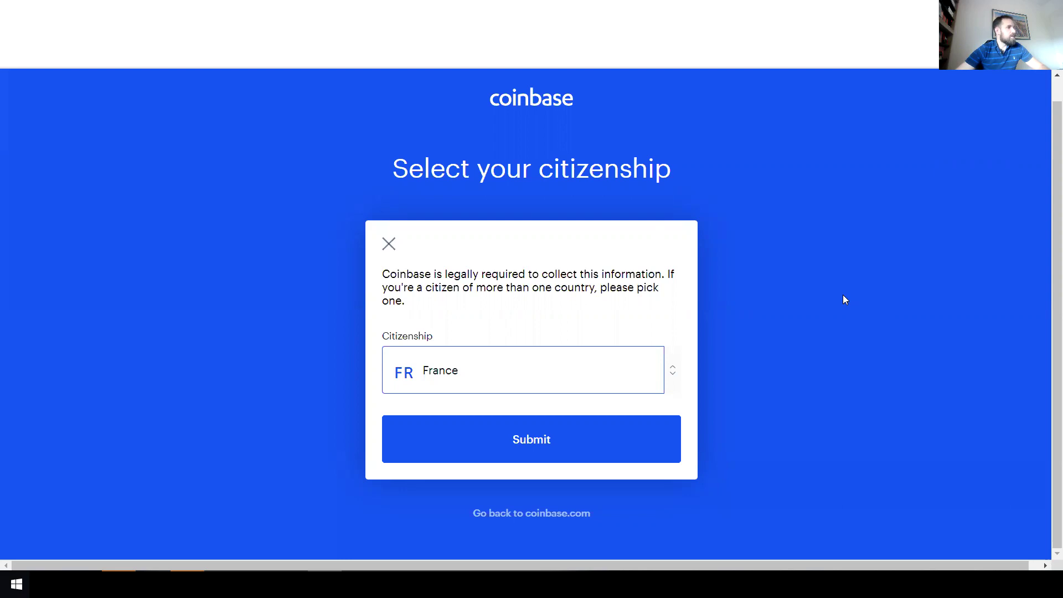
# - Submit France as the citizenship and continue to the identity details form
pyautogui.click(576, 430)
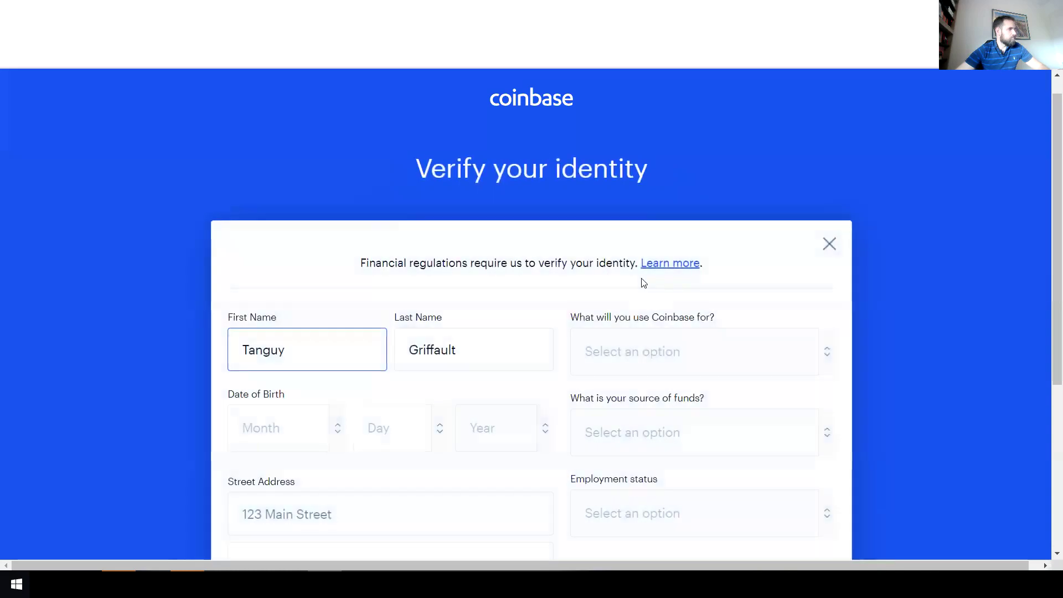
pyautogui.click(901, 264)
pyautogui.scroll(-1, 902, 264)
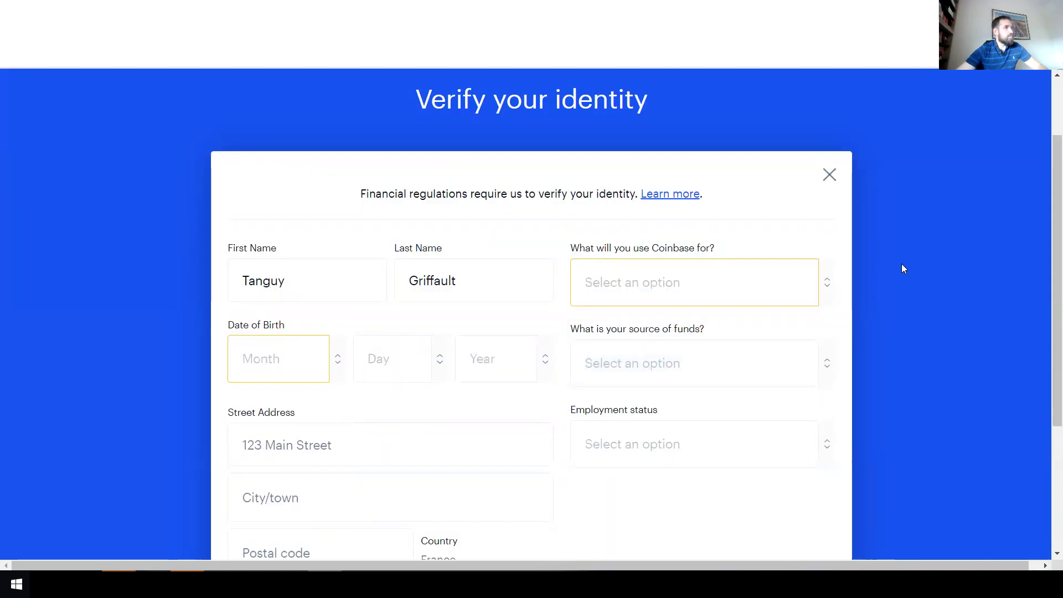
pyautogui.click(301, 362)
pyautogui.click(297, 403)
pyautogui.click(404, 362)
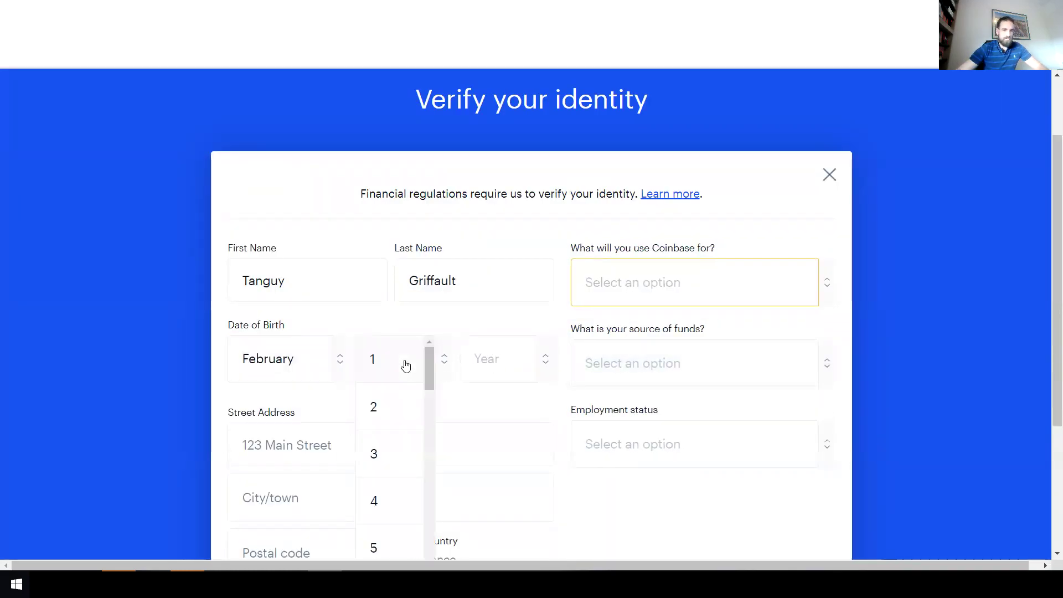
pyautogui.write('15')
pyautogui.press('Return')
pyautogui.click(487, 359)
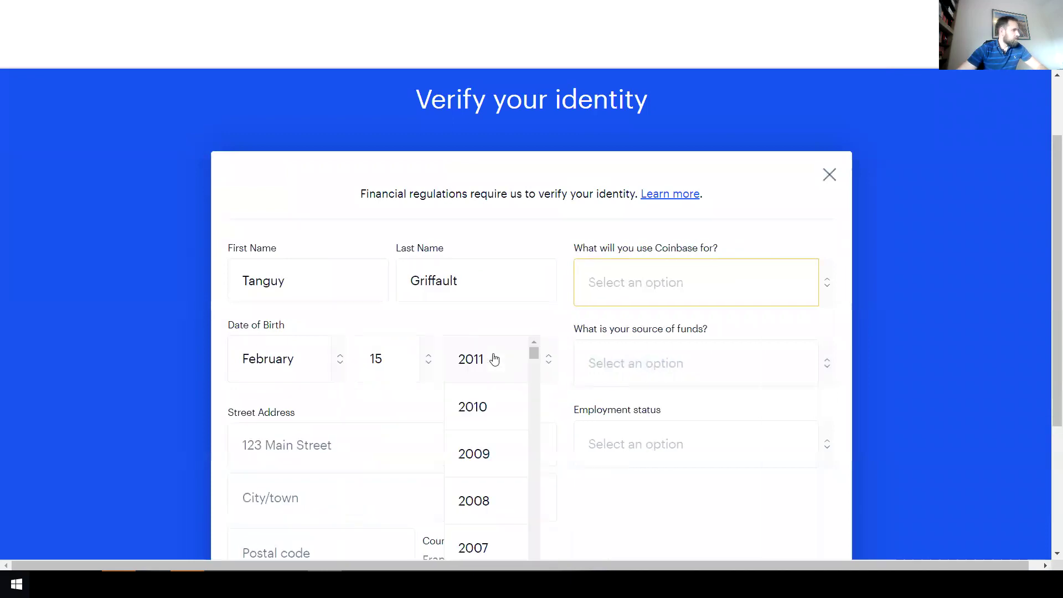
pyautogui.write('1986')
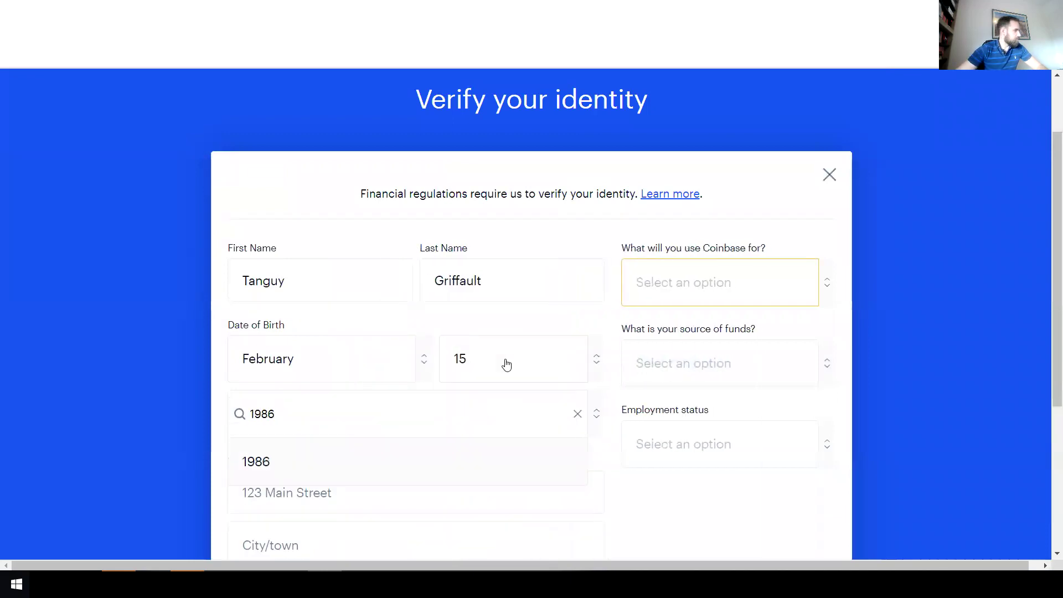
pyautogui.press('Return')
# - Choose Business use, Investments as source of funds and Employed status, then submit
pyautogui.click(733, 292)
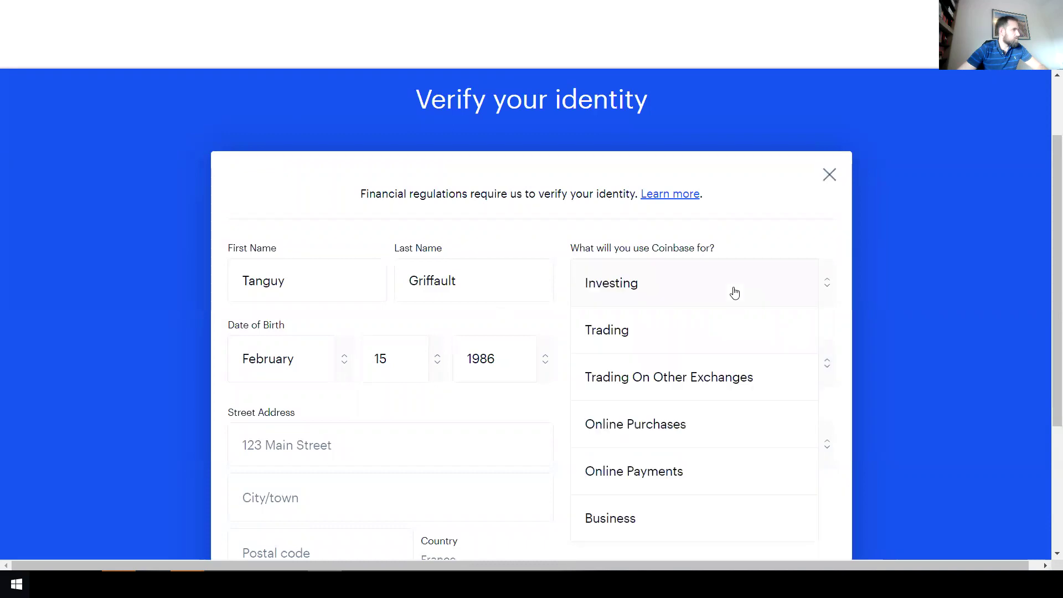
pyautogui.scroll(-3, 712, 394)
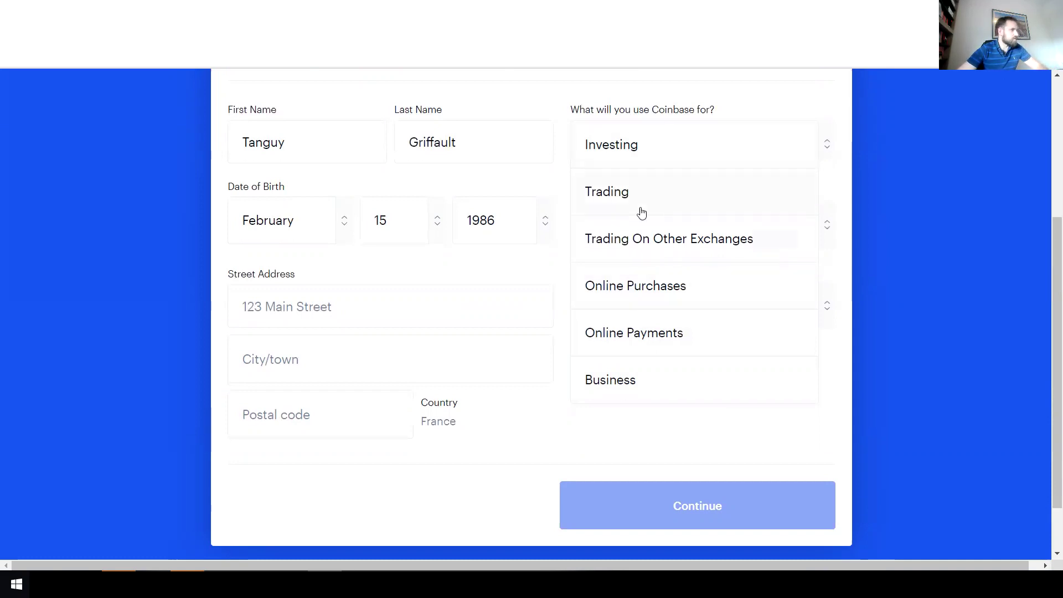
pyautogui.click(687, 370)
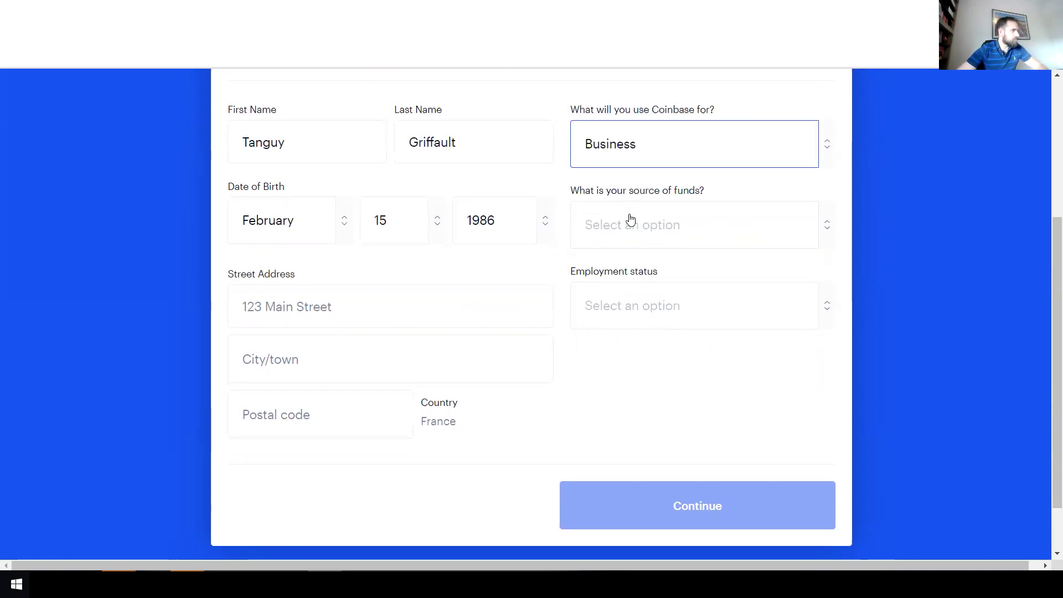
pyautogui.click(688, 226)
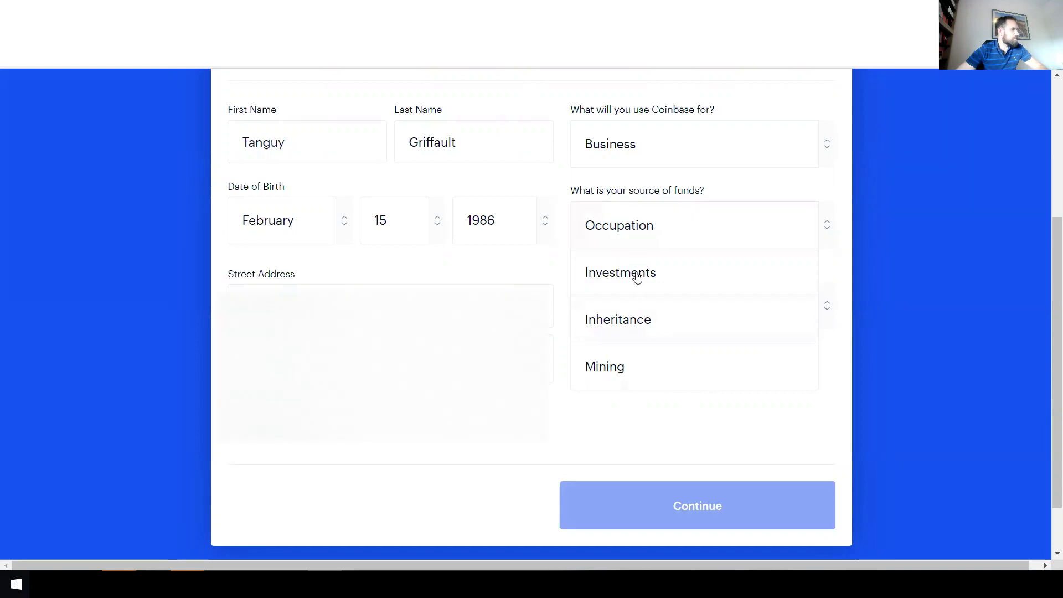
pyautogui.click(679, 277)
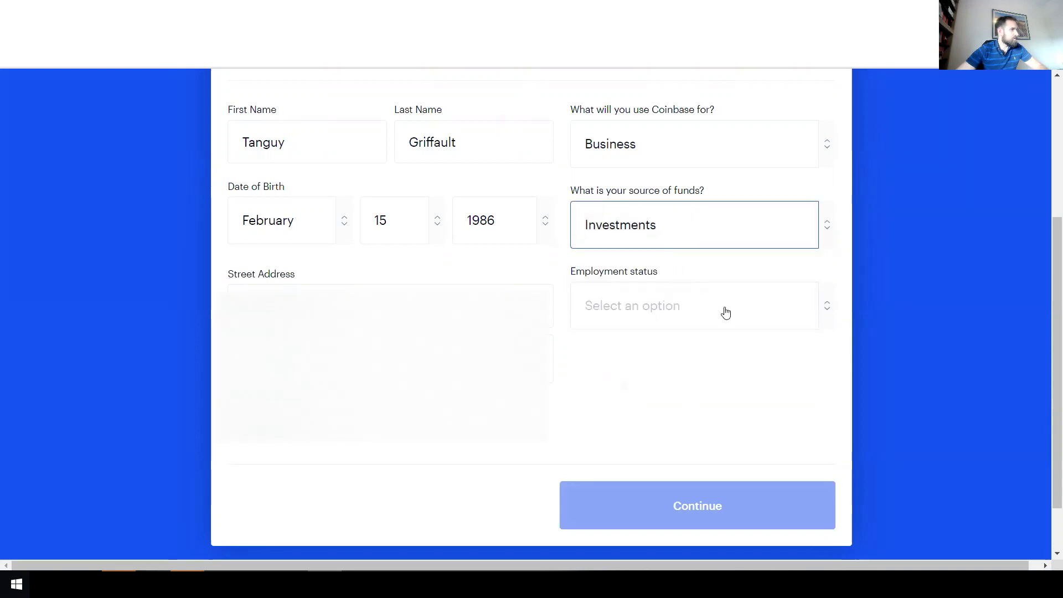
pyautogui.click(695, 307)
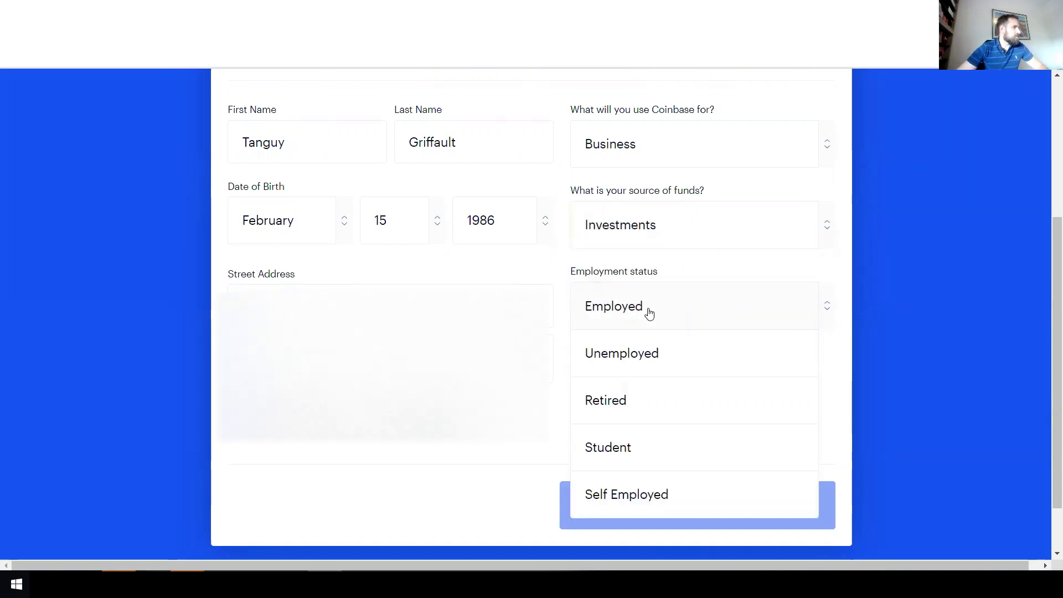
pyautogui.click(648, 313)
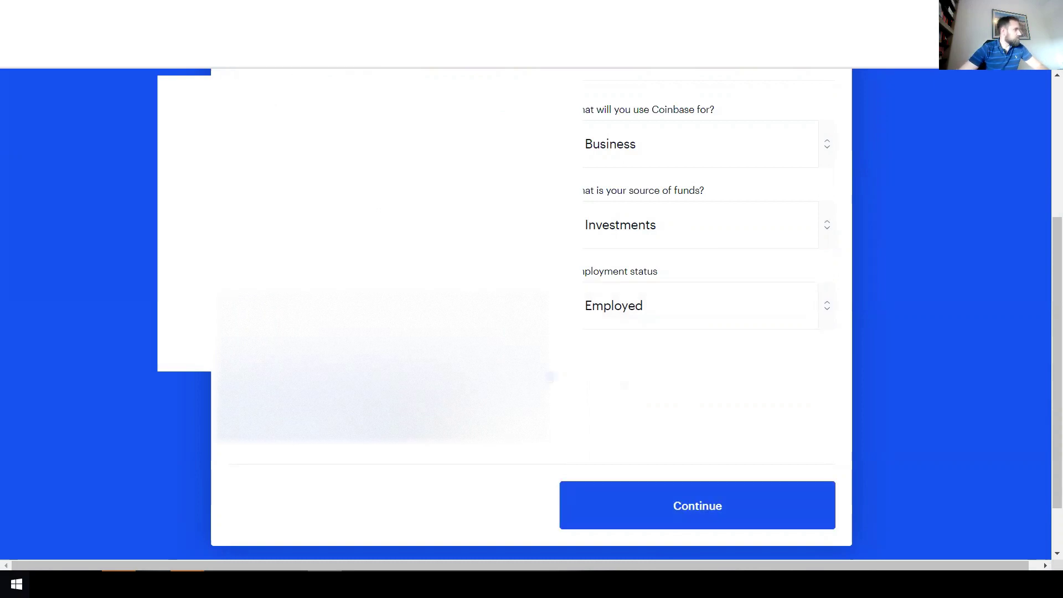
pyautogui.click(729, 511)
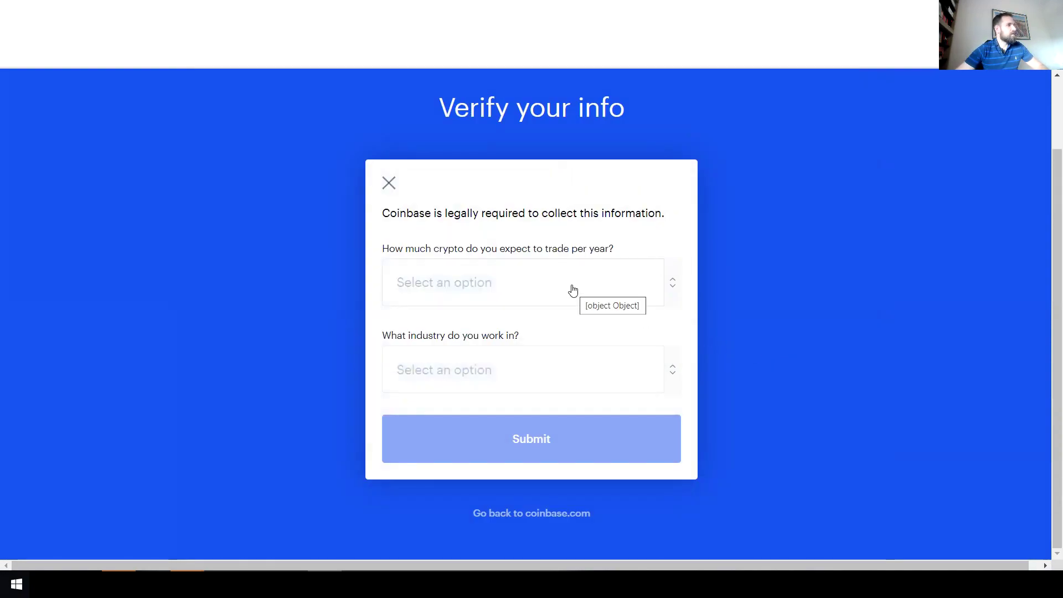
# - Select '< €1,000' yearly volume and 'All Other Industries & Services' industry, then submit
pyautogui.click(573, 291)
pyautogui.click(469, 282)
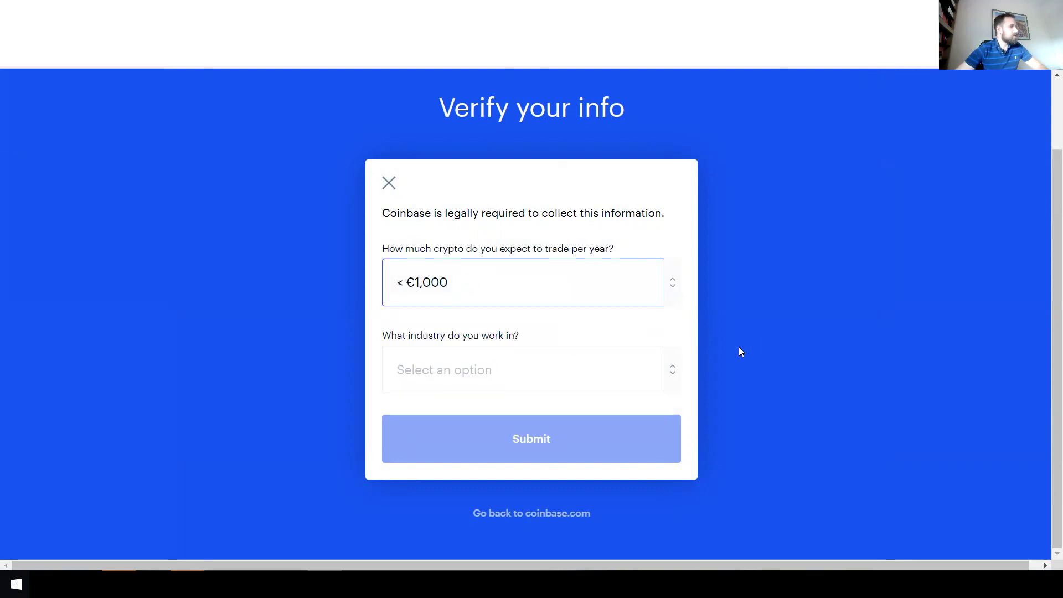
pyautogui.click(571, 363)
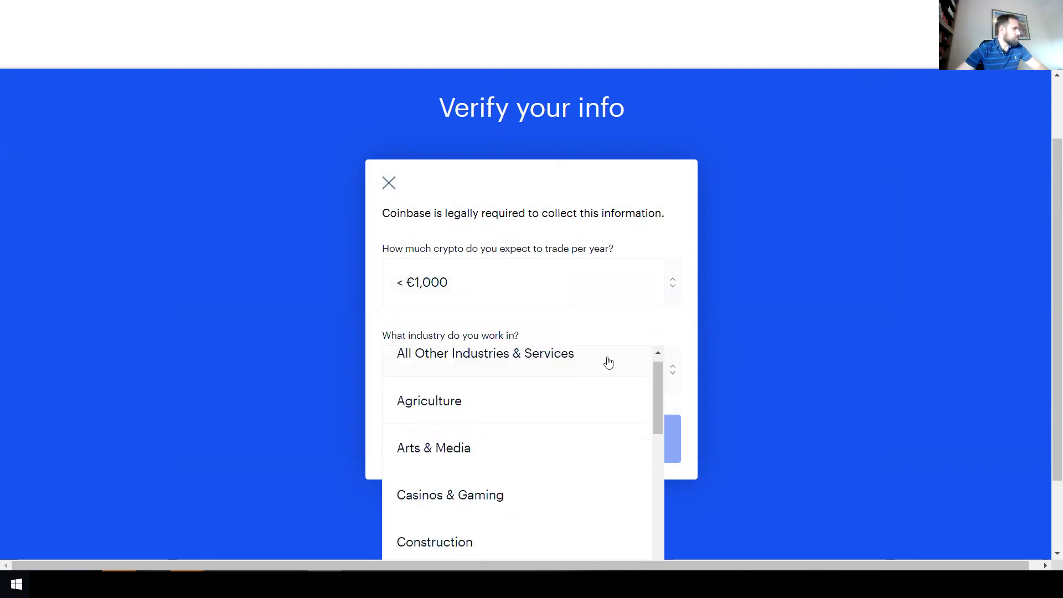
pyautogui.scroll(-5, 580, 421)
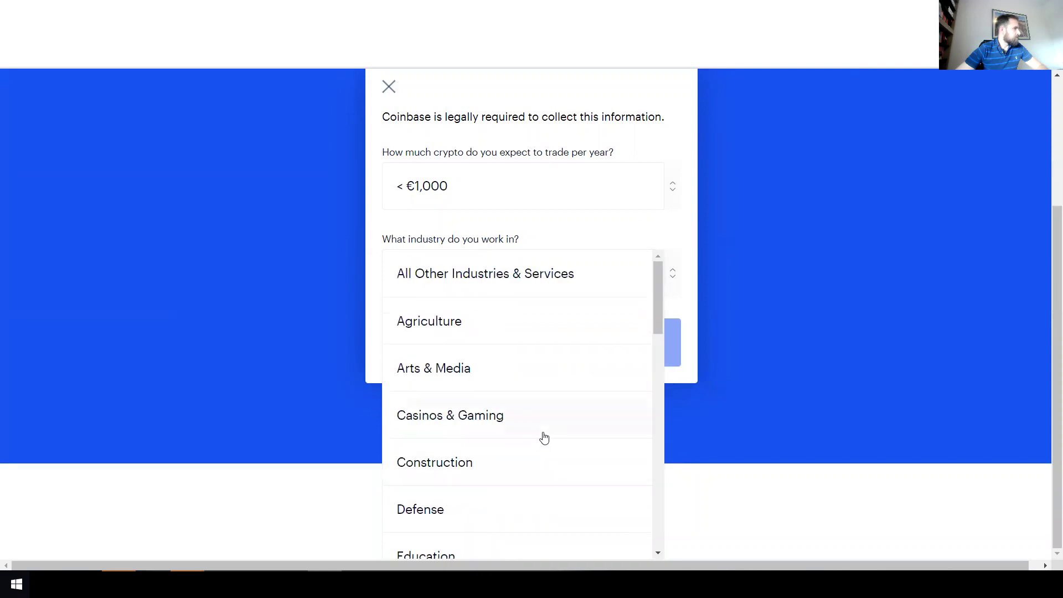
pyautogui.click(532, 283)
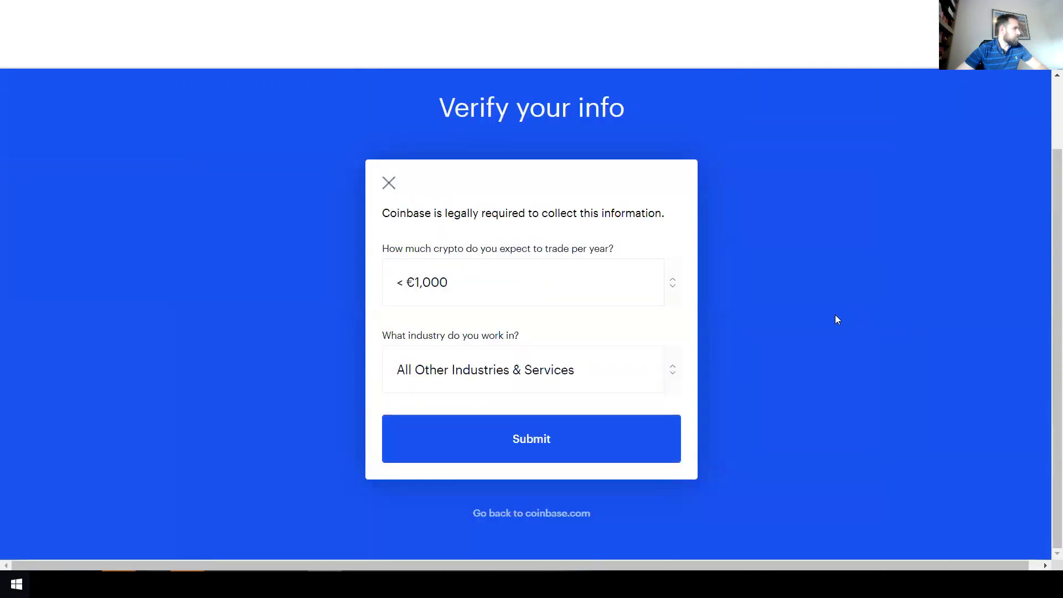
pyautogui.click(546, 437)
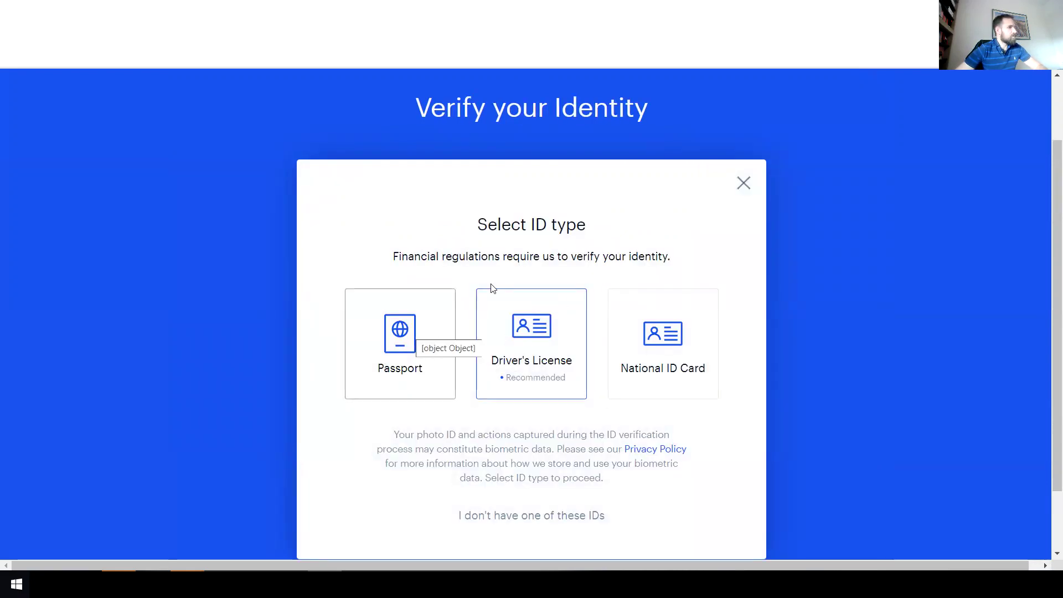
# - Choose Passport as the ID type, upload it, and return to coinbase.com once verifying
pyautogui.click(424, 337)
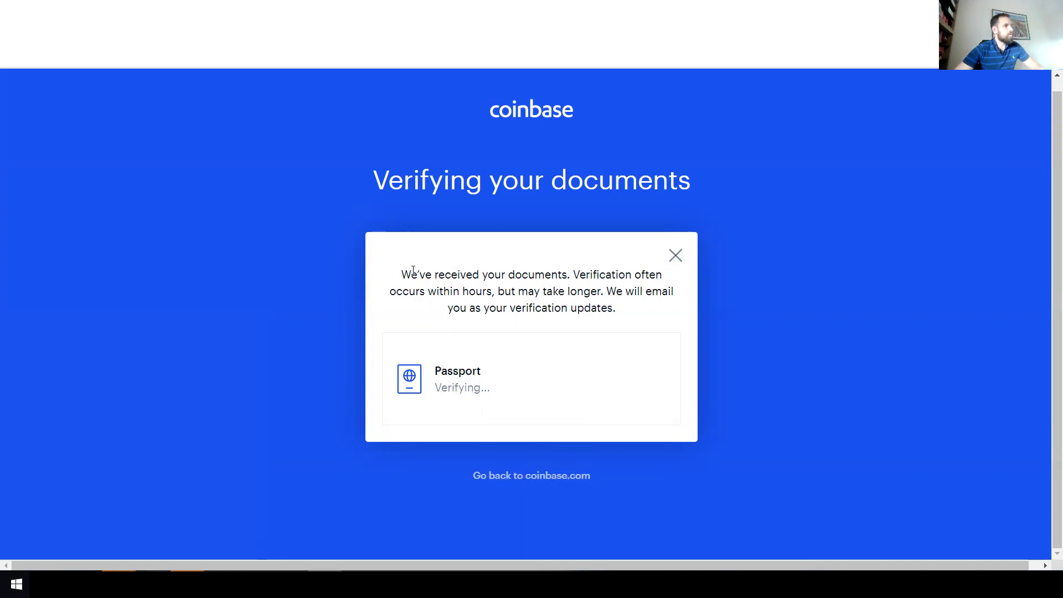
pyautogui.click(541, 483)
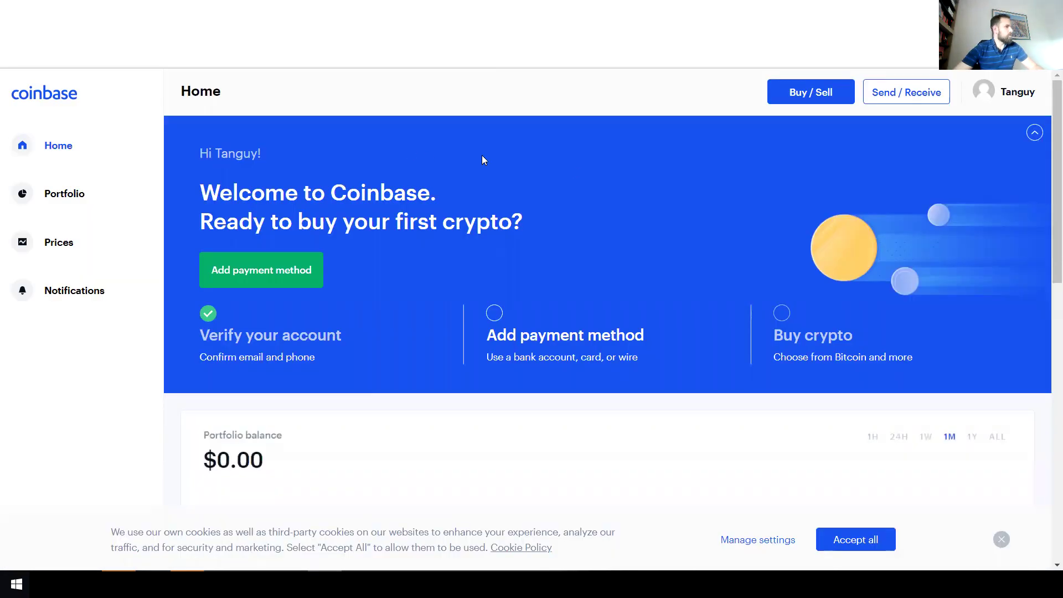
# - Open the account dropdown from the profile name at the top right of Home
pyautogui.click(1019, 92)
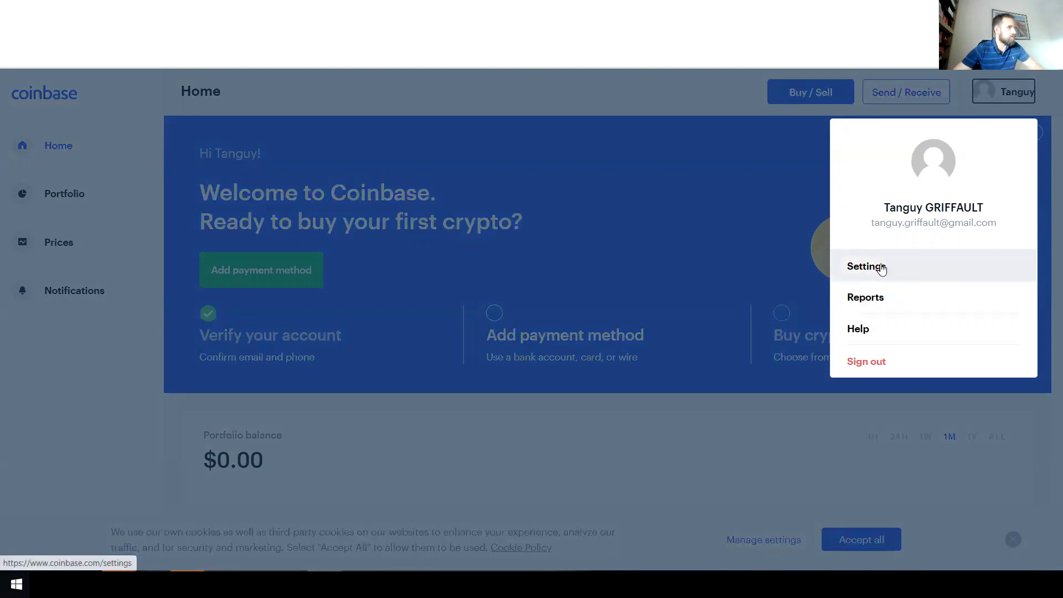
# - Go to the Security tab of the account settings via the profile menu
pyautogui.click(1017, 93)
pyautogui.click(1016, 92)
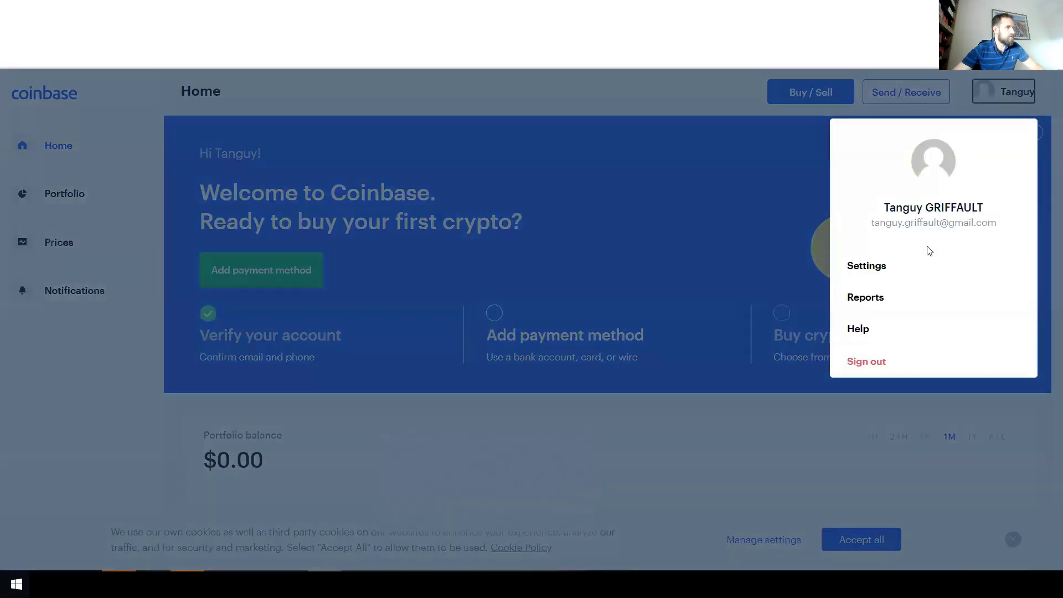
pyautogui.click(884, 269)
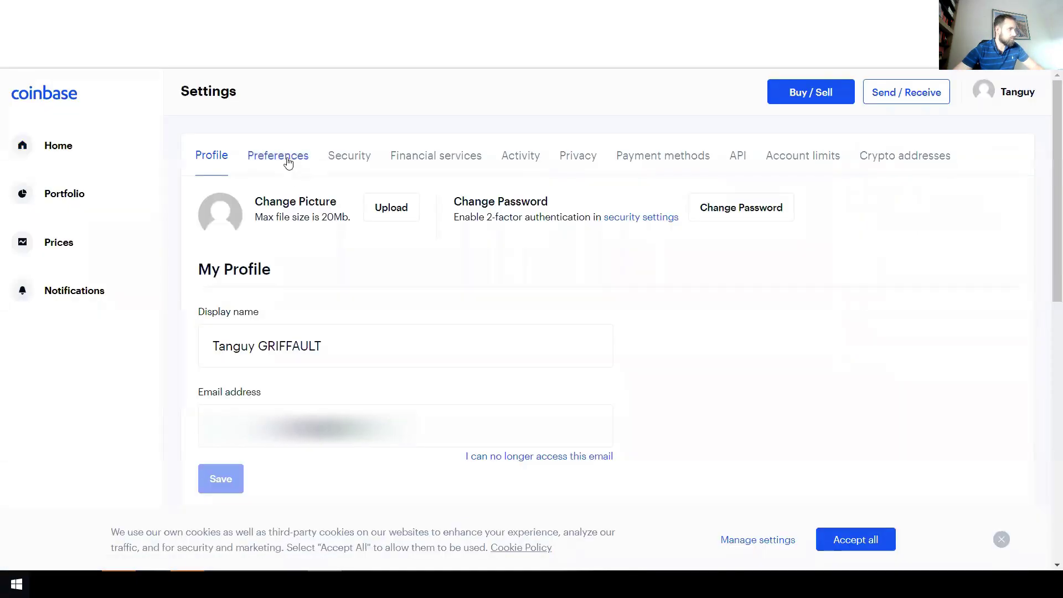
pyautogui.click(336, 159)
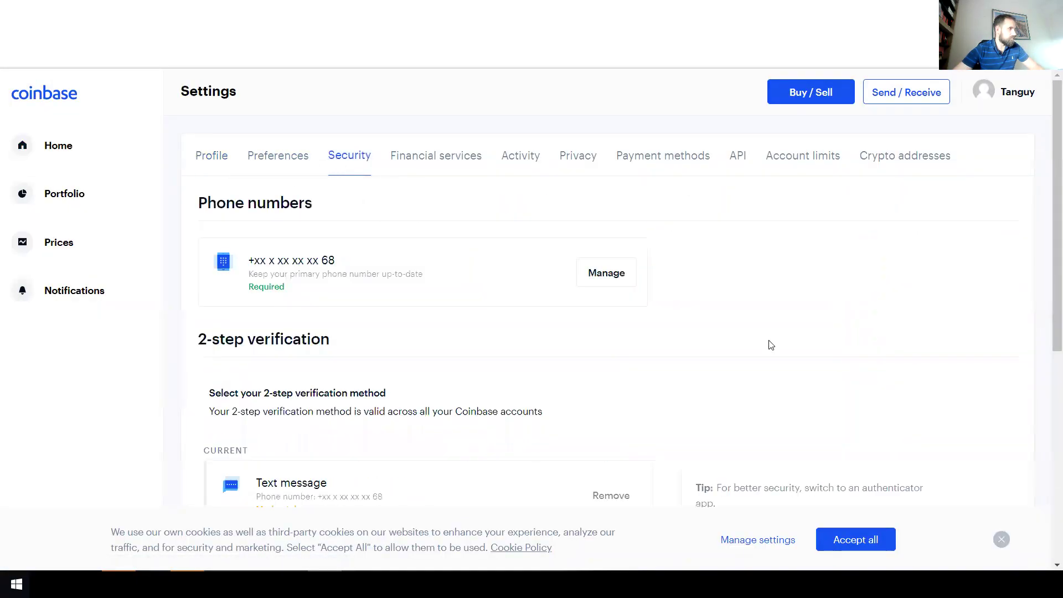
# - Select Authenticator as the 2-step verification method
pyautogui.scroll(-1, 344, 305)
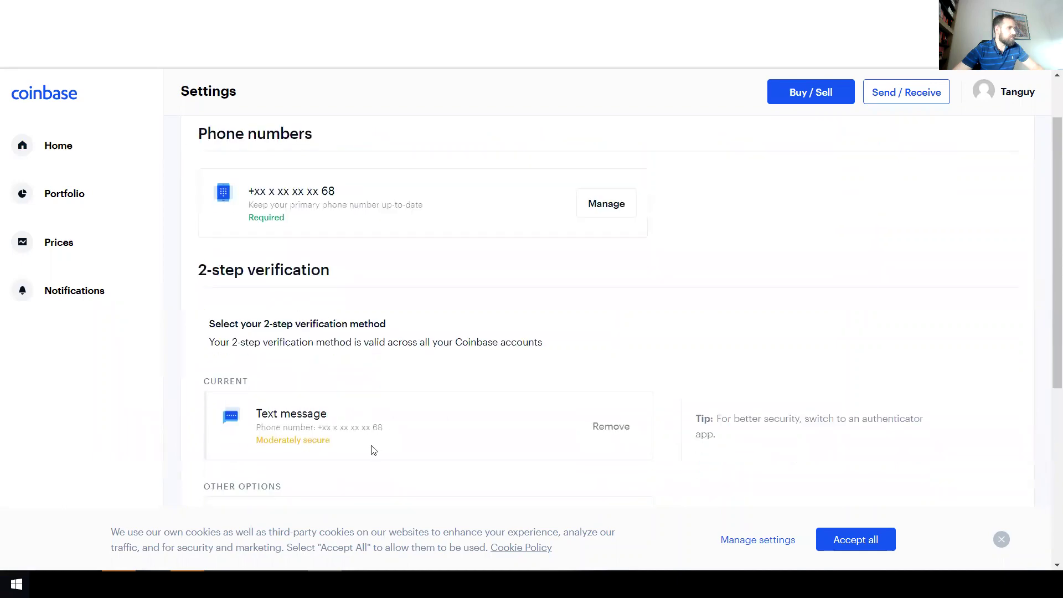
pyautogui.scroll(-2, 396, 417)
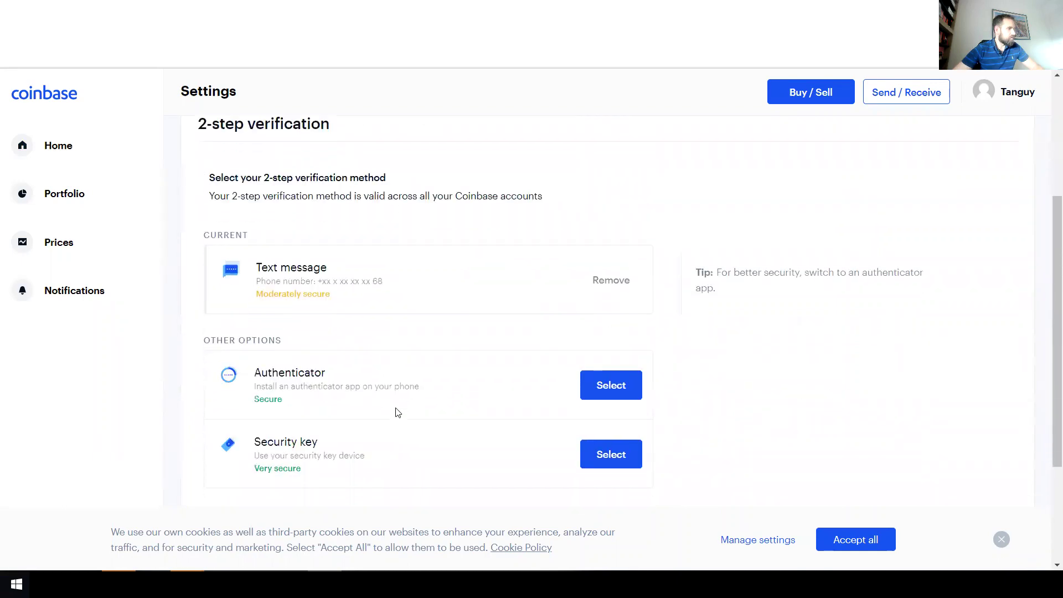
pyautogui.scroll(-1, 396, 413)
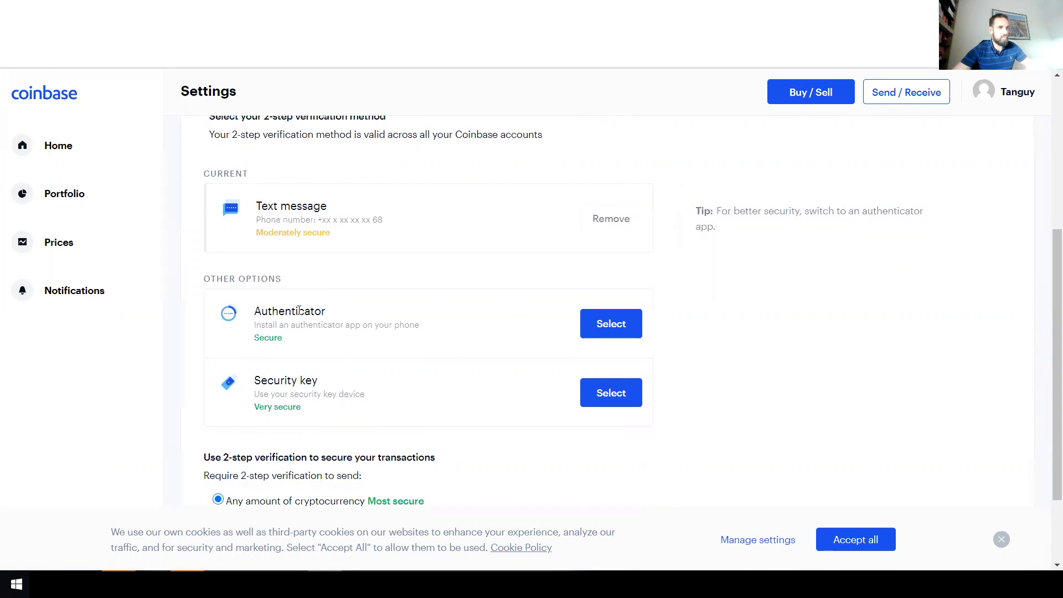
pyautogui.click(608, 326)
# - Enter the texted verification code and confirm switching 2-step verification to Authenticator
pyautogui.click(563, 334)
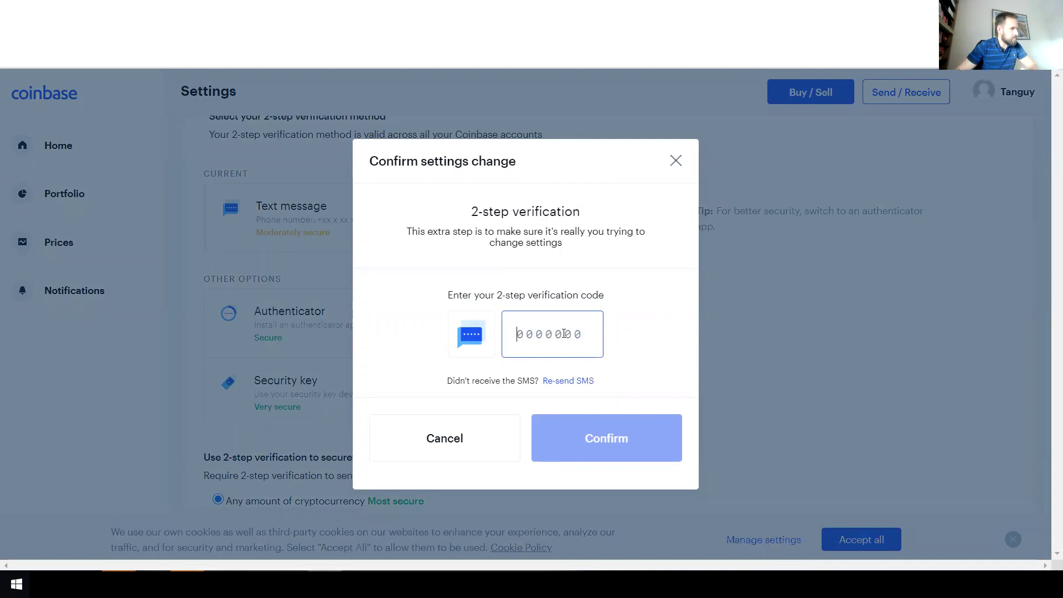
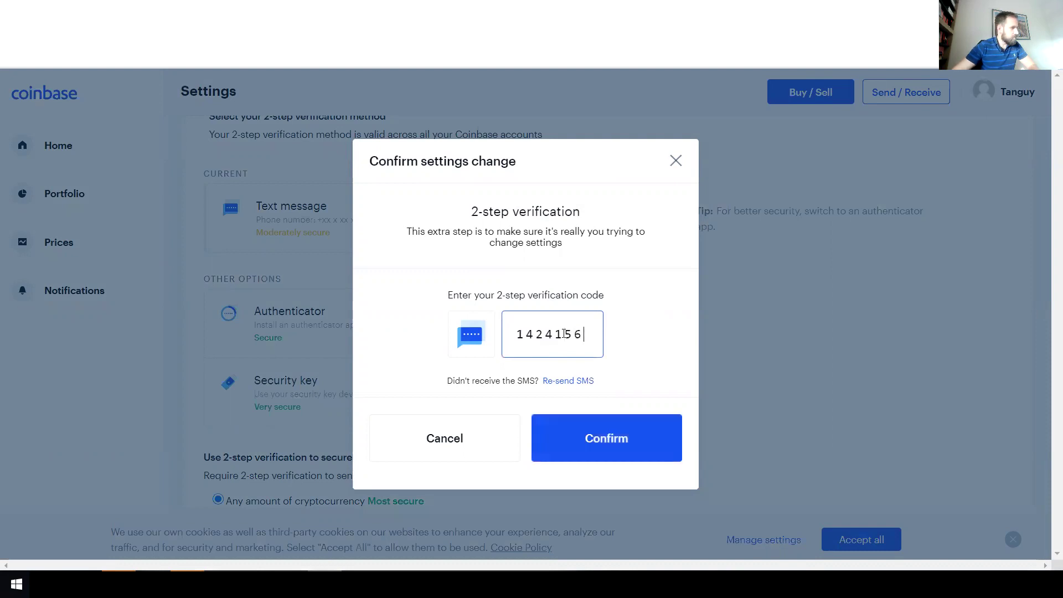
pyautogui.click(597, 445)
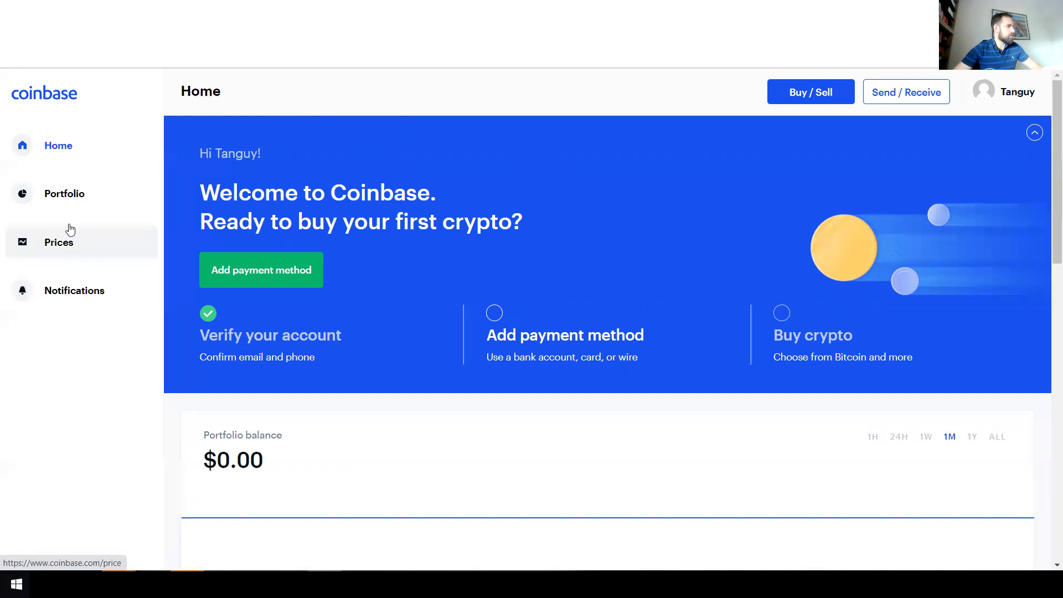
pyautogui.click(94, 289)
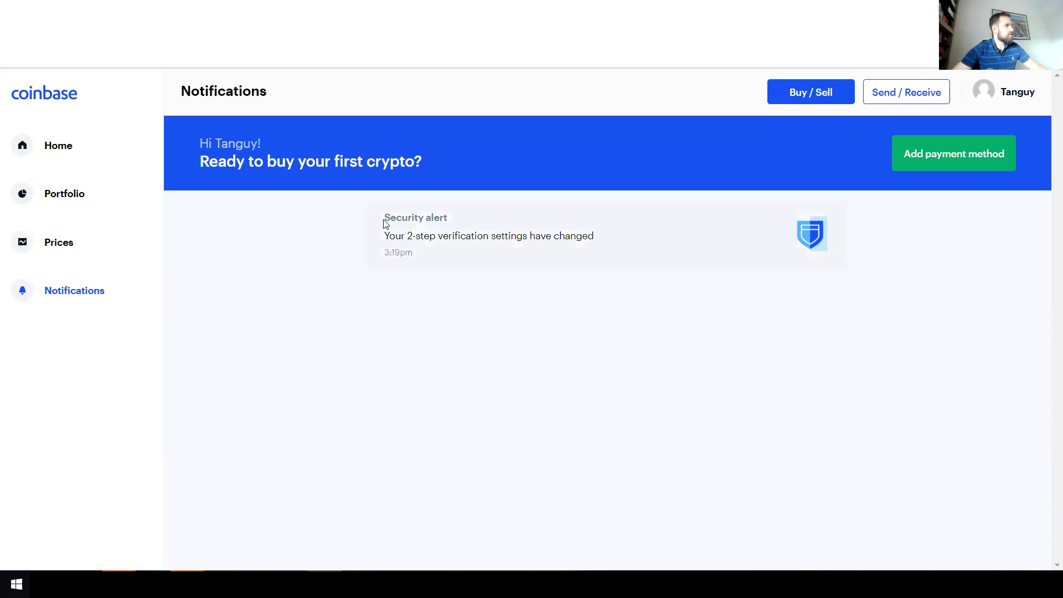
pyautogui.click(69, 198)
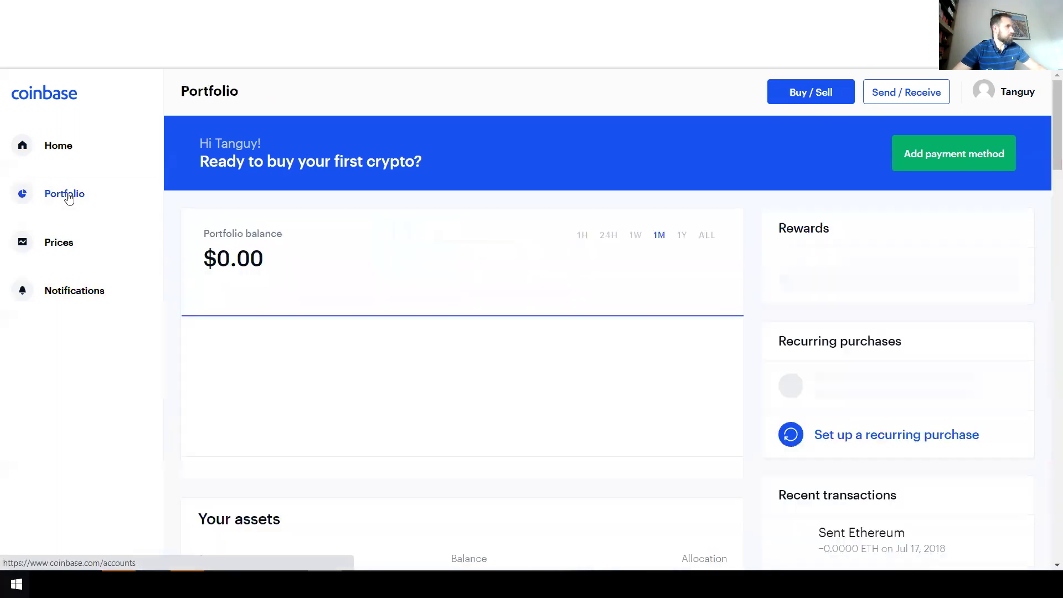
pyautogui.scroll(-3, 1047, 175)
pyautogui.scroll(-5, 1047, 175)
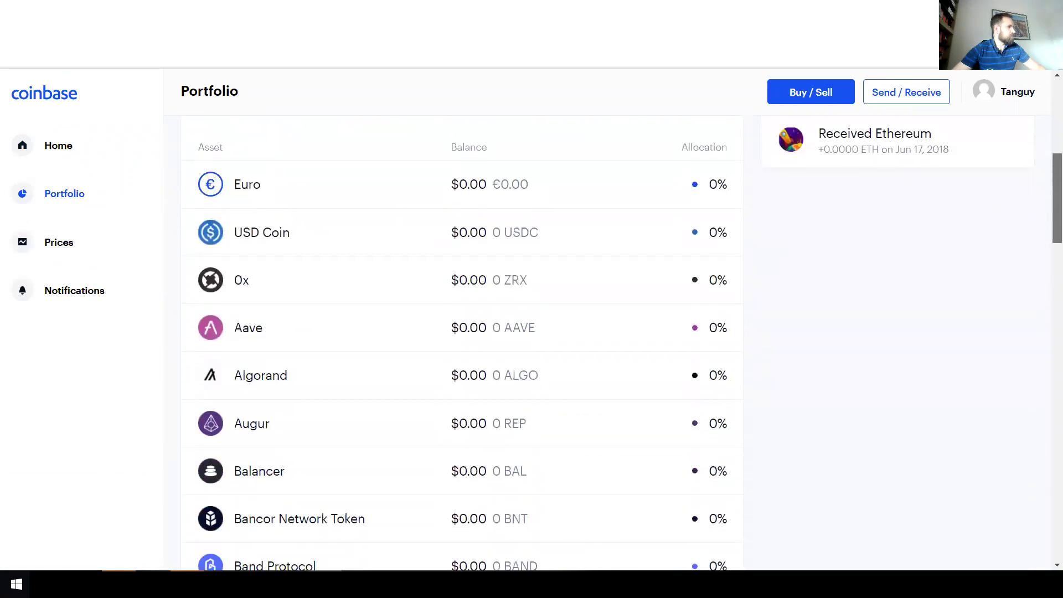
pyautogui.scroll(-8, 462, 344)
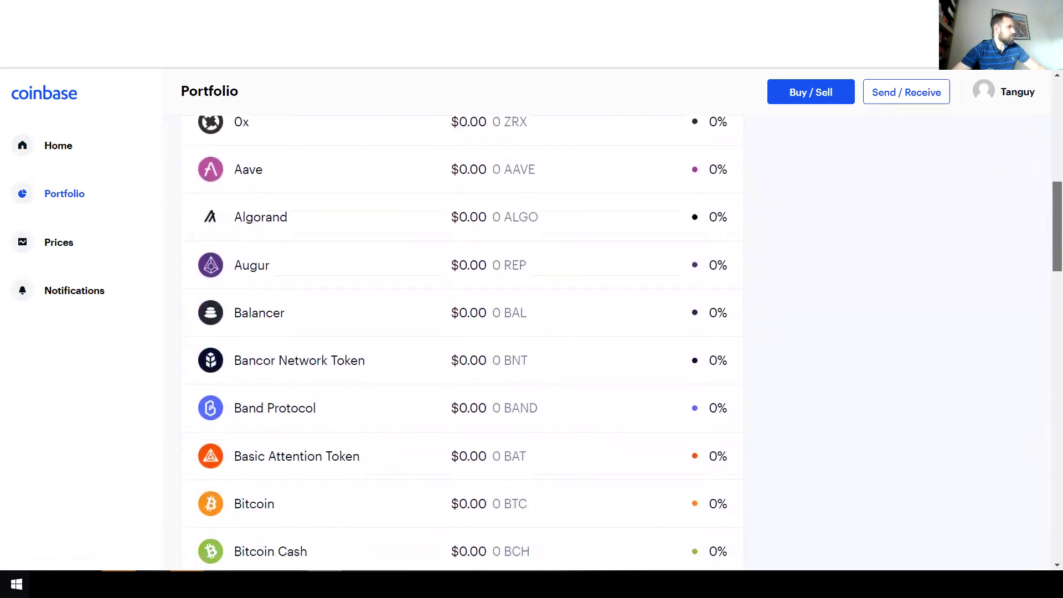
pyautogui.scroll(-18, 462, 344)
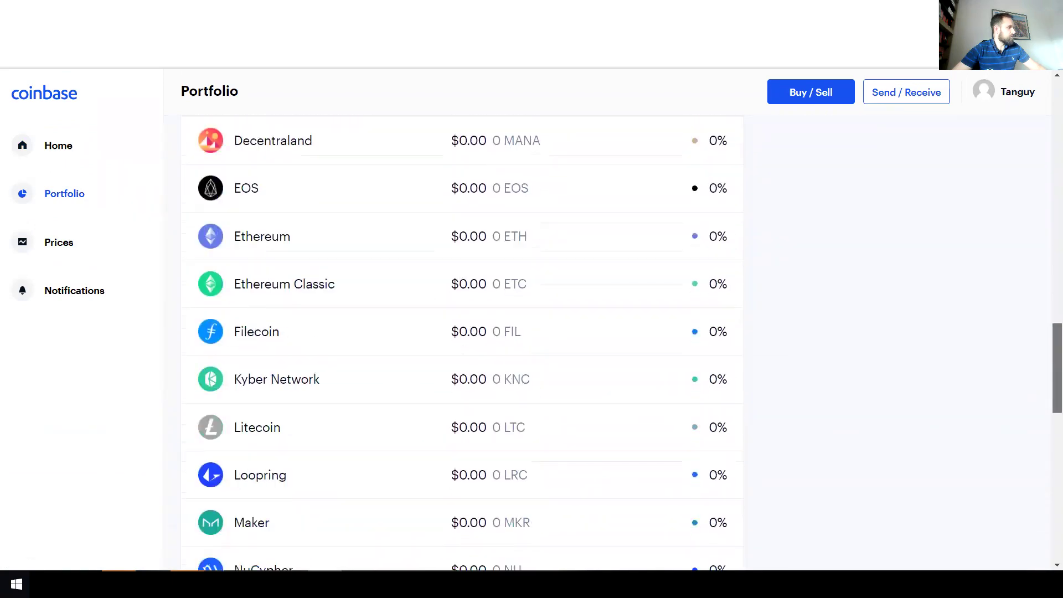
pyautogui.scroll(-5, 462, 343)
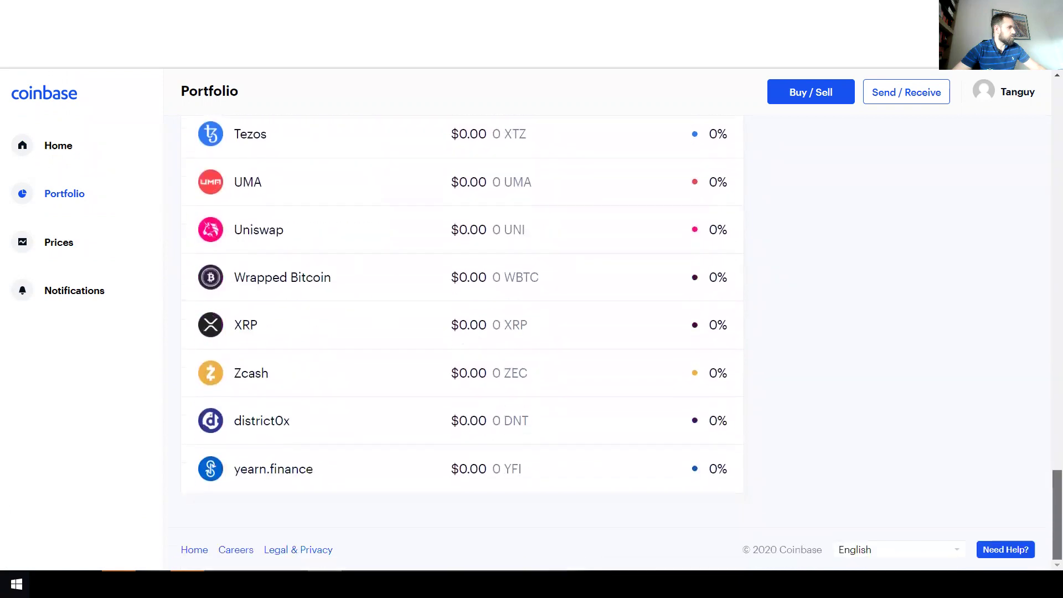
pyautogui.scroll(20, 942, 250)
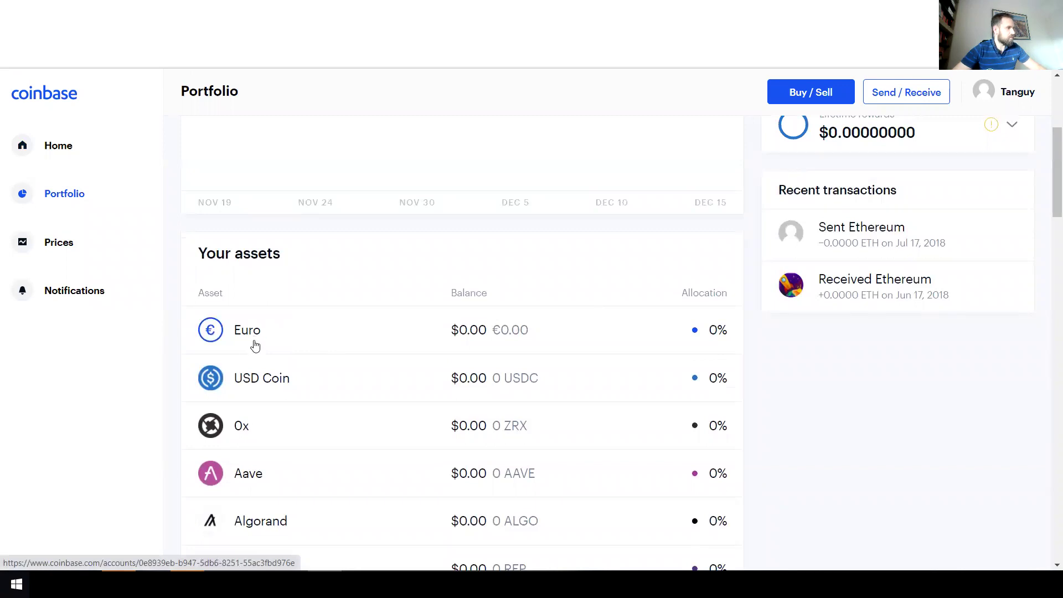
pyautogui.scroll(5, 893, 416)
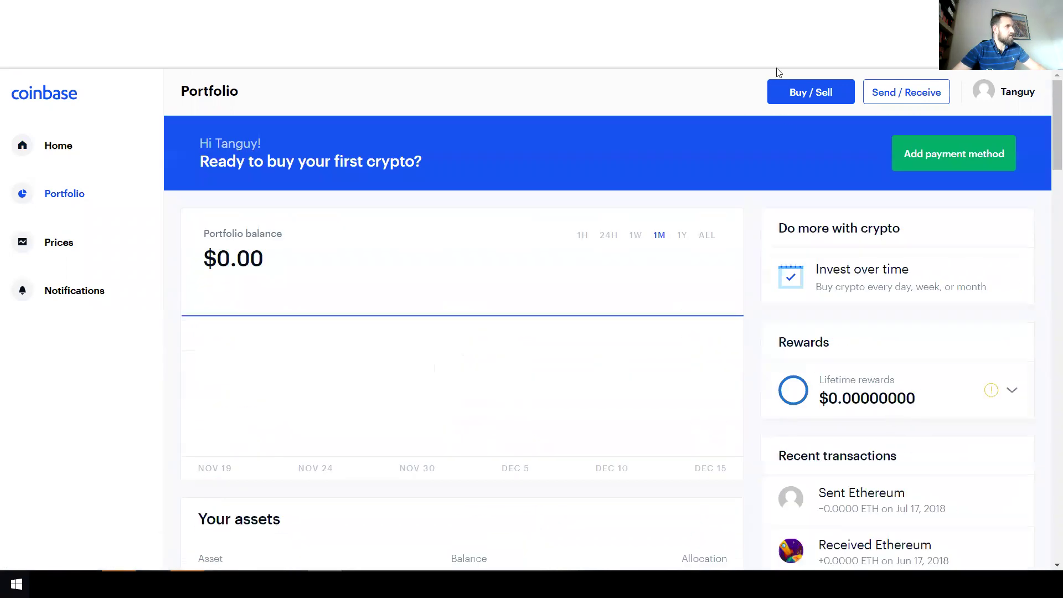
# - From Buy / Sell, add a credit/debit card payment method using autofilled saved card details
pyautogui.click(817, 93)
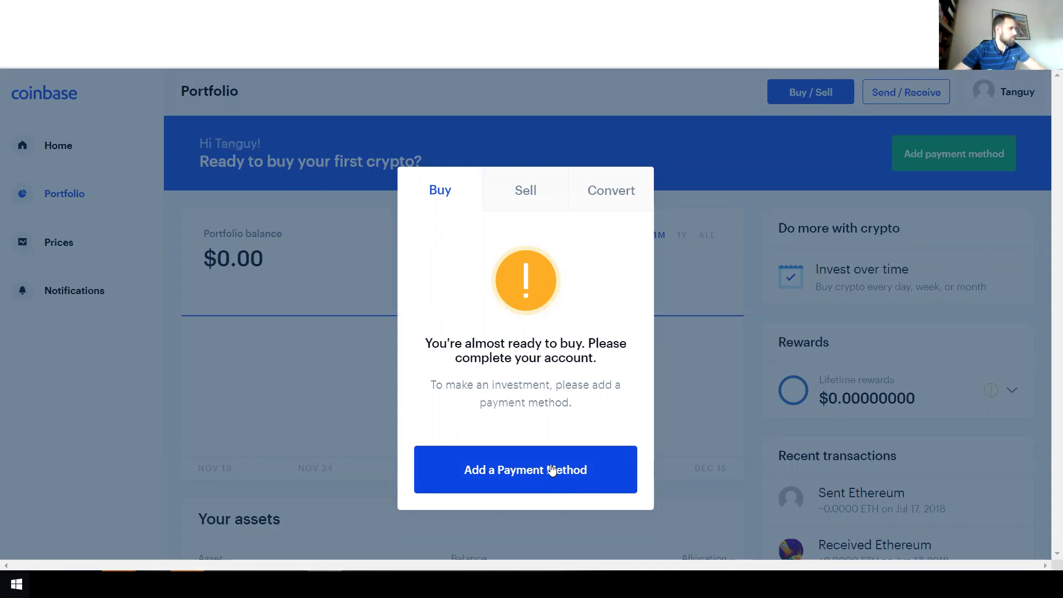
pyautogui.click(552, 470)
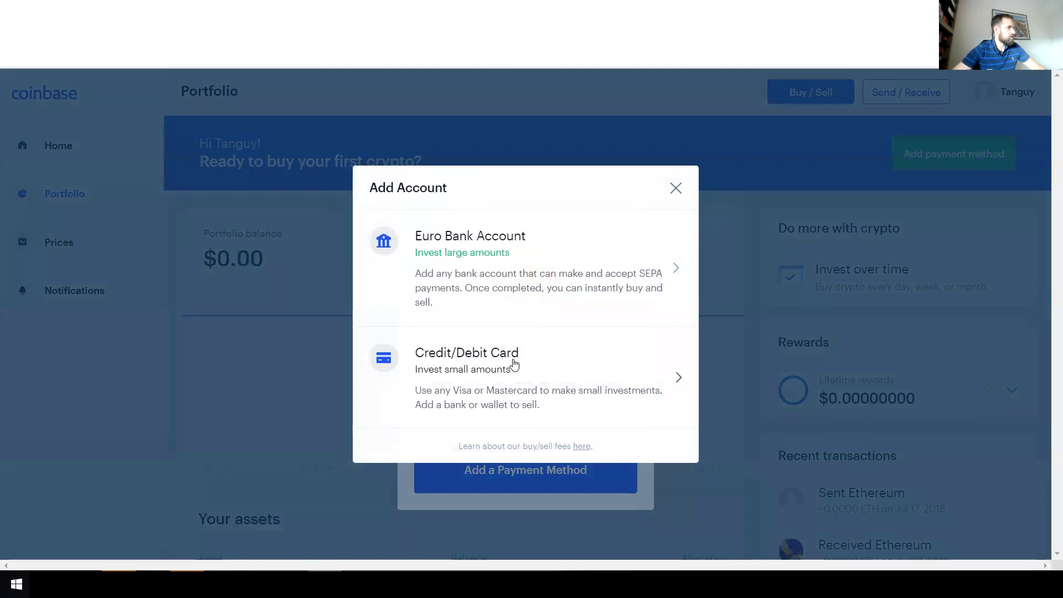
pyautogui.click(512, 360)
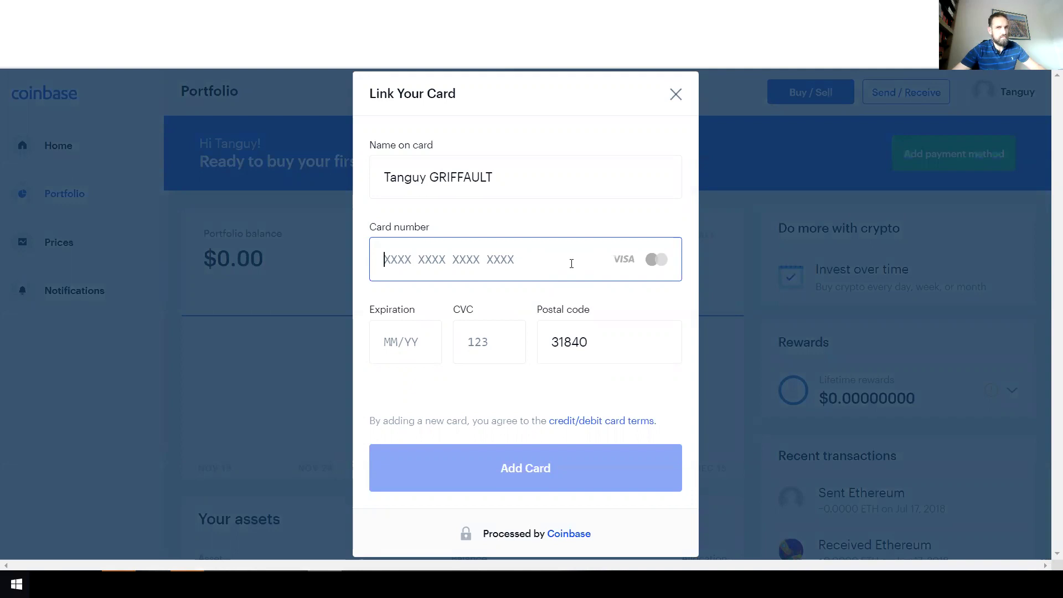
pyautogui.click(518, 259)
pyautogui.click(491, 310)
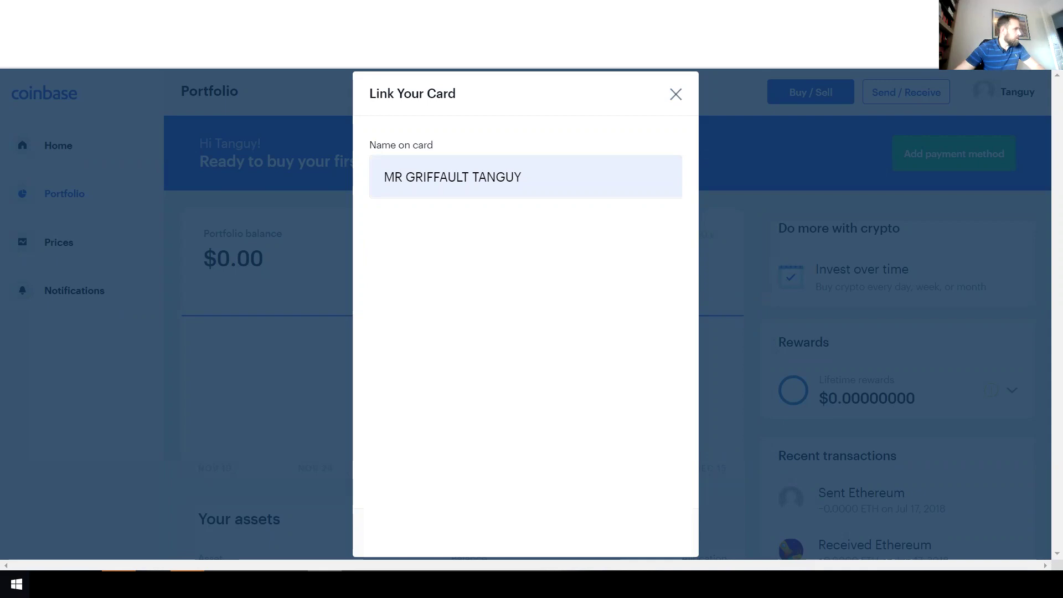
pyautogui.press('Return')
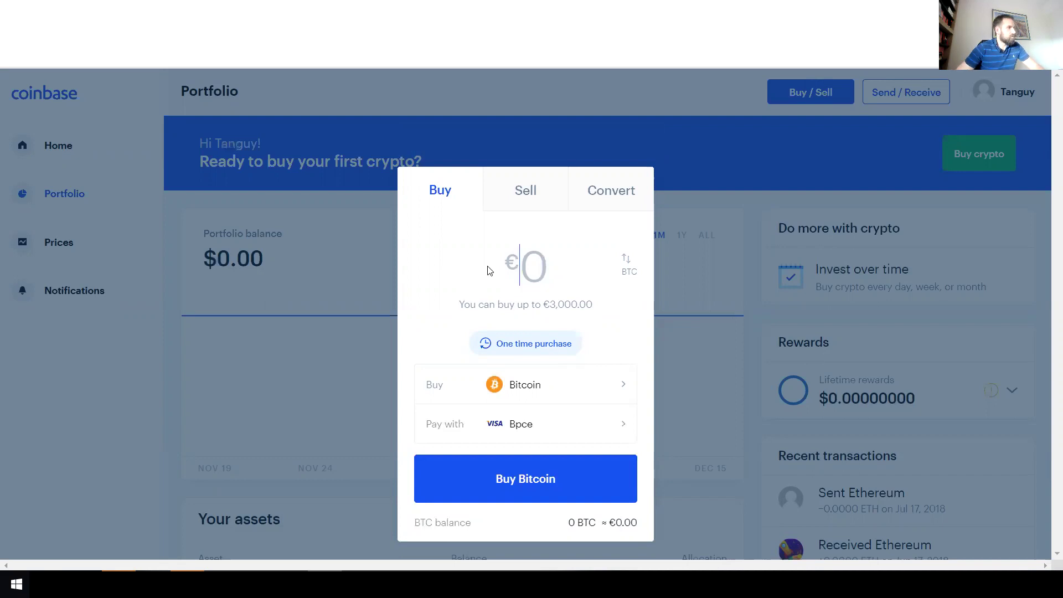
# - Enter €50 with Bitcoin as the asset and preview the order for 0.00253562 BTC
pyautogui.write('50')
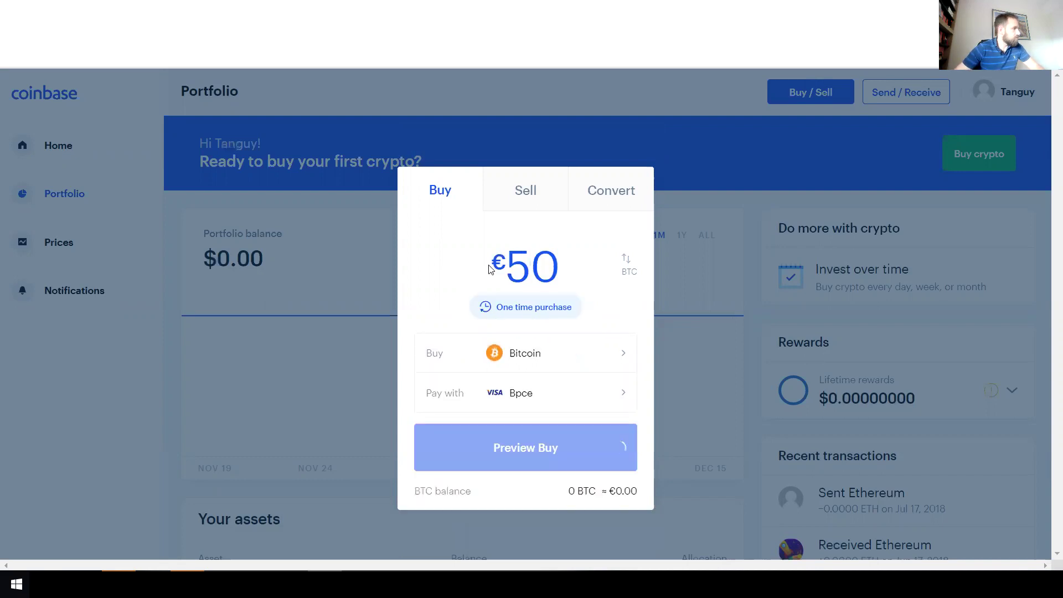
pyautogui.click(562, 354)
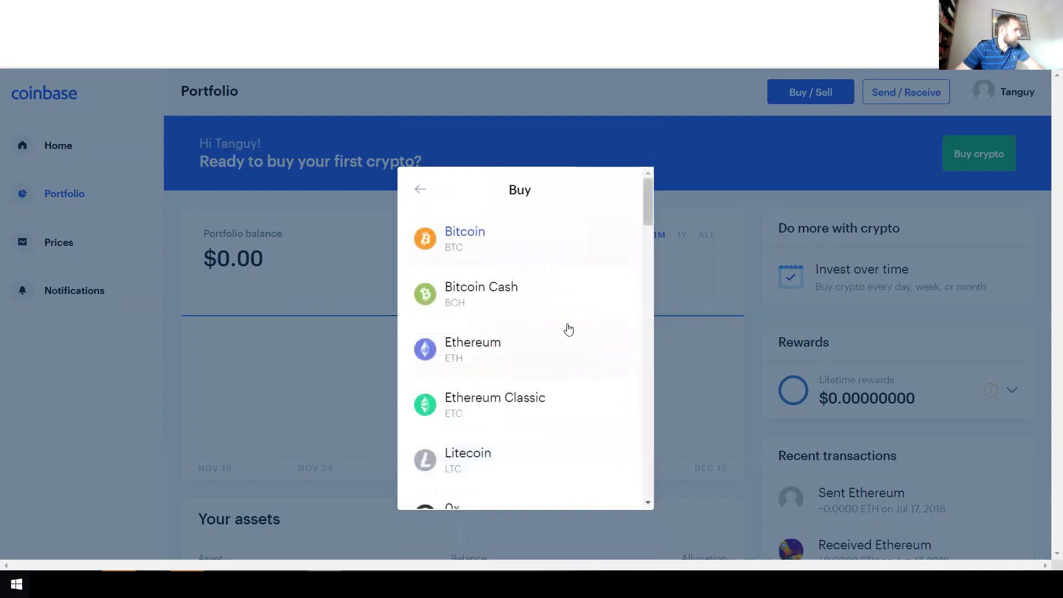
pyautogui.scroll(-8, 524, 273)
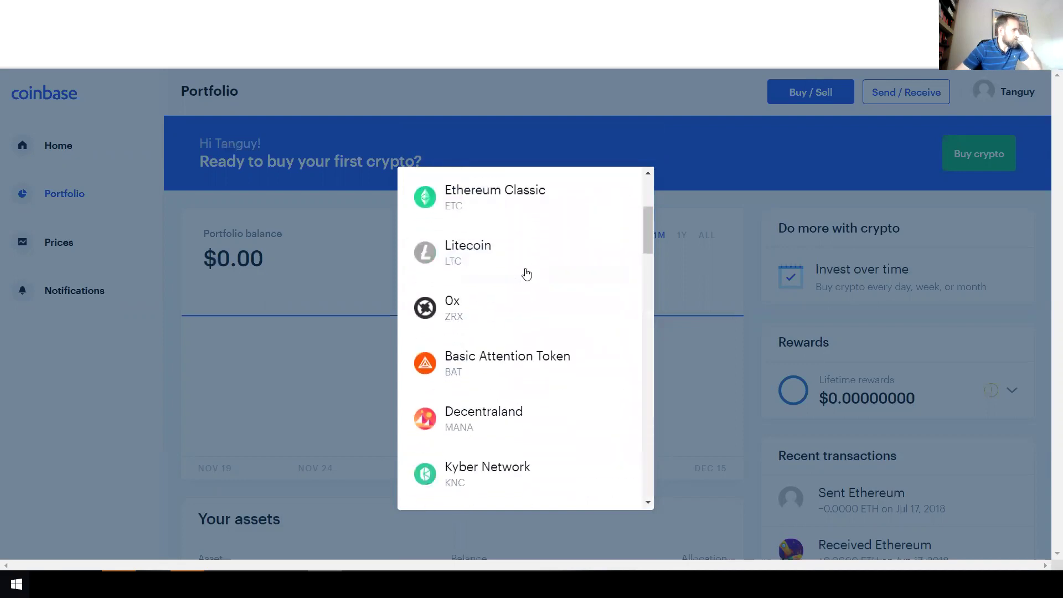
pyautogui.scroll(8, 524, 273)
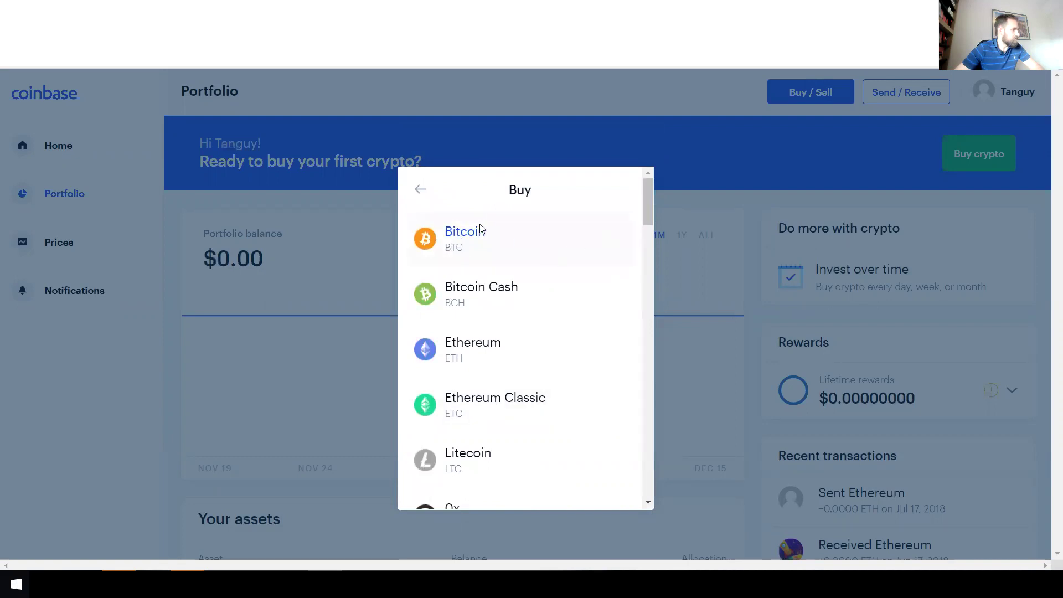
pyautogui.click(422, 191)
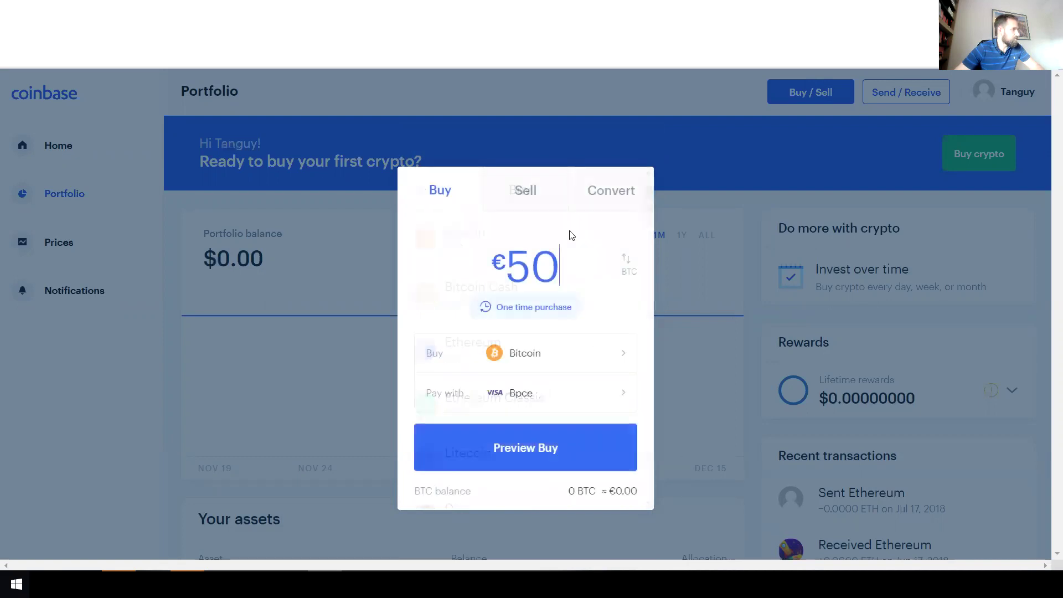
pyautogui.click(554, 450)
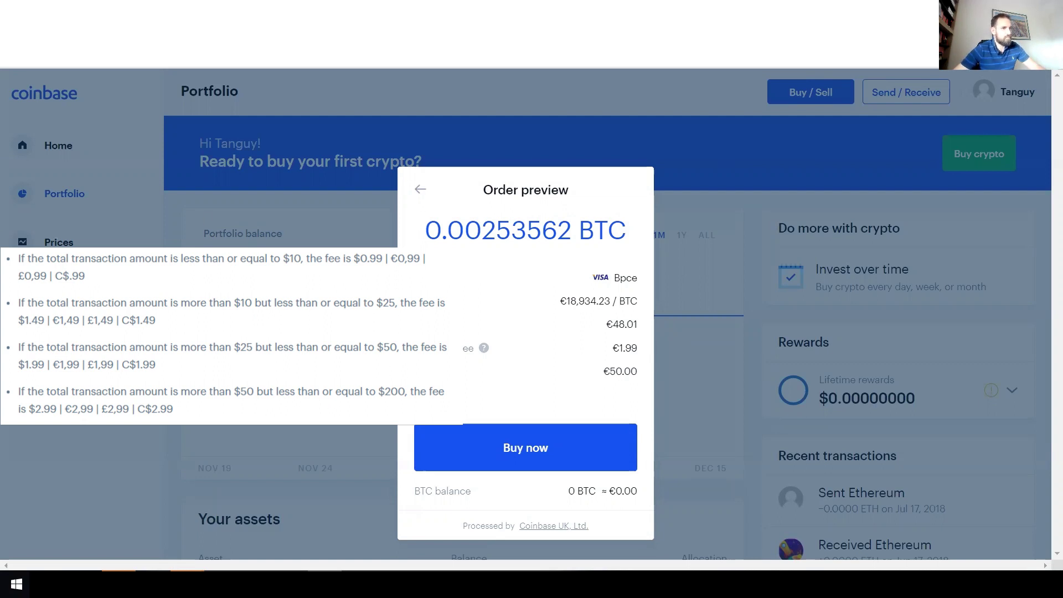
# - Place the €50 Bitcoin order and return to Coinbase after Visa Secure bank approval
pyautogui.click(561, 447)
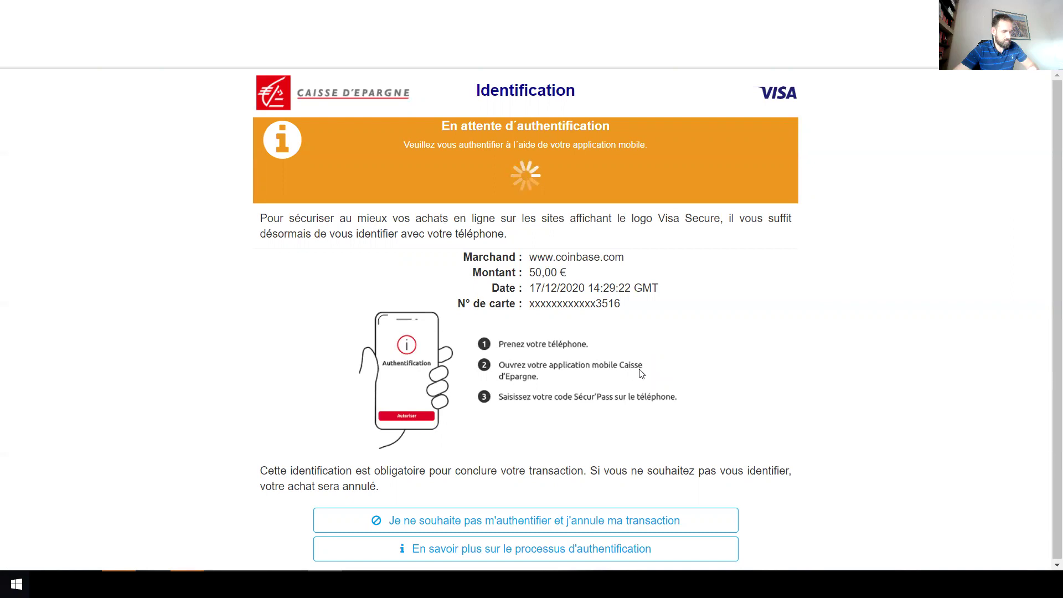
pyautogui.click(524, 186)
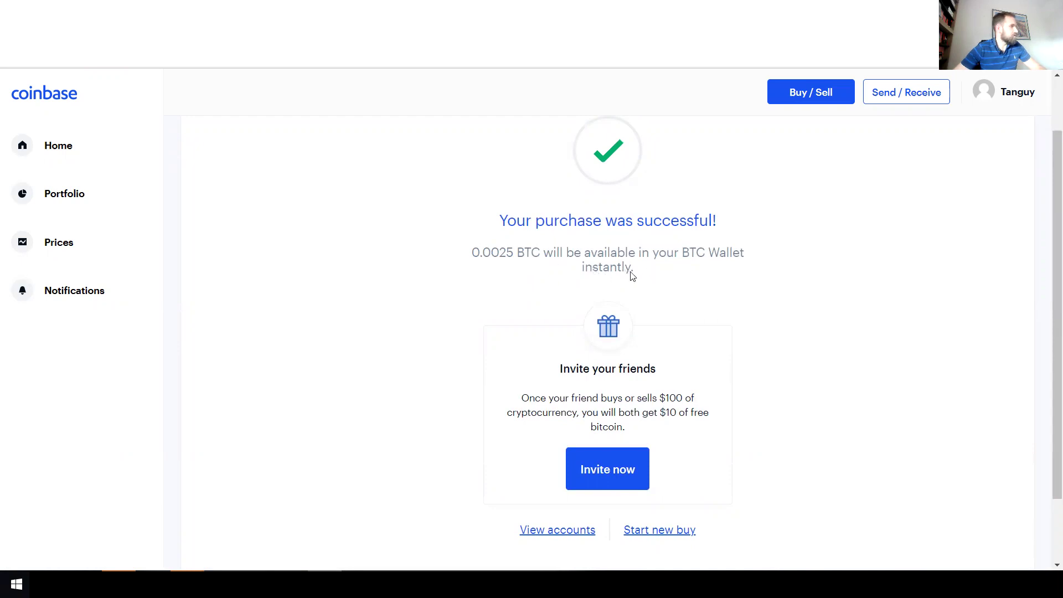
pyautogui.scroll(-2, 325, 268)
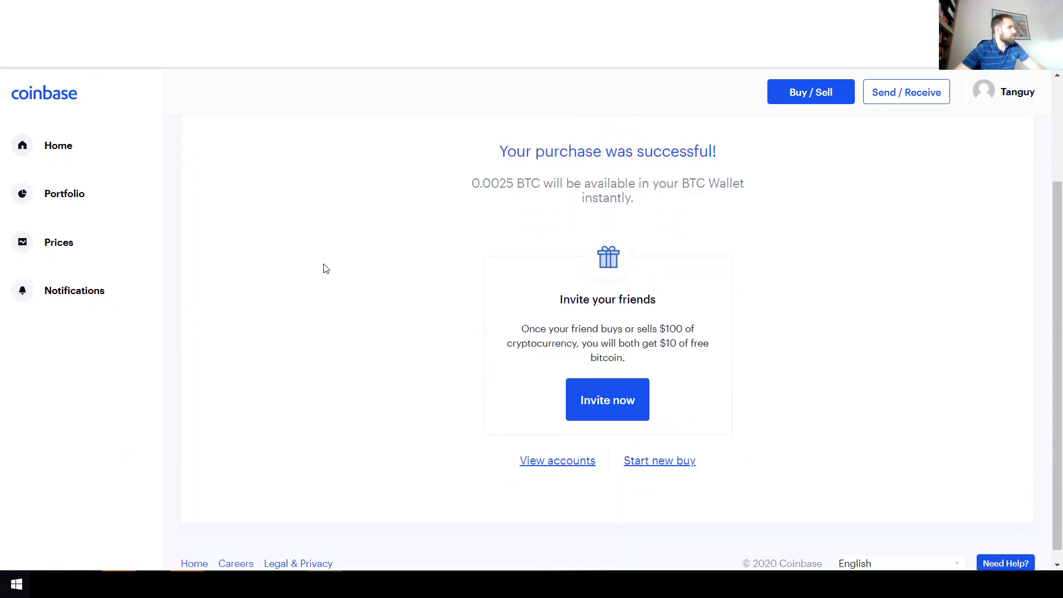
pyautogui.scroll(1, 359, 276)
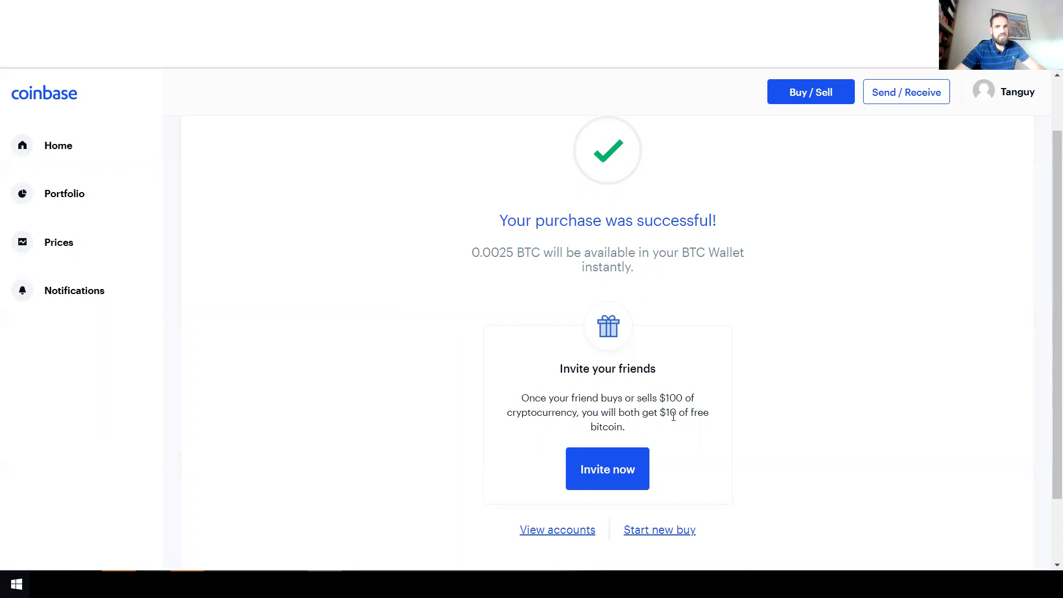
# - Open the Bitcoin wallet from the Portfolio's Your assets list, showing 0.00253562 BTC
pyautogui.click(53, 195)
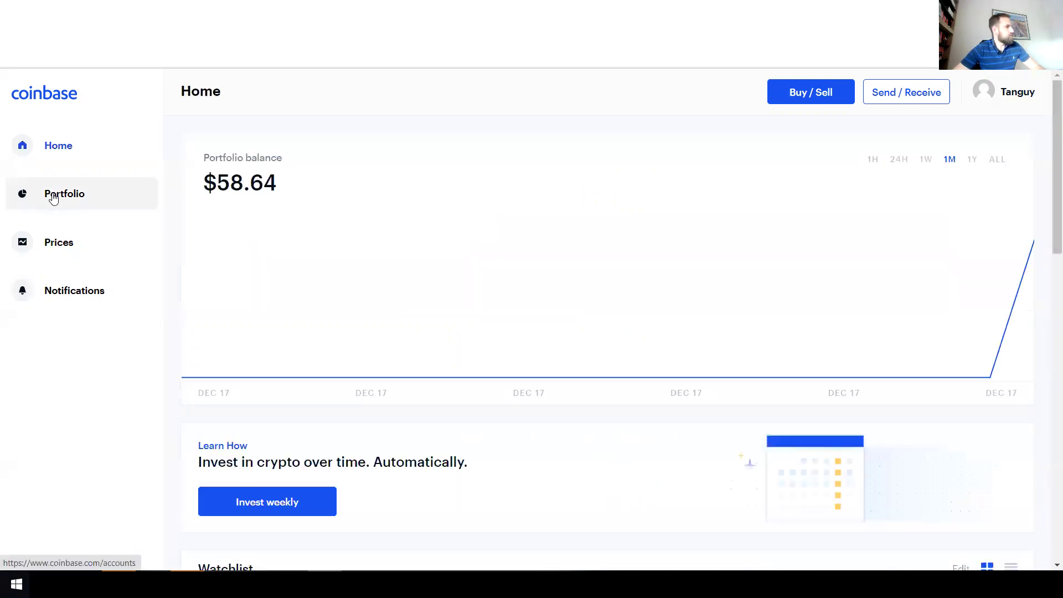
pyautogui.click(53, 196)
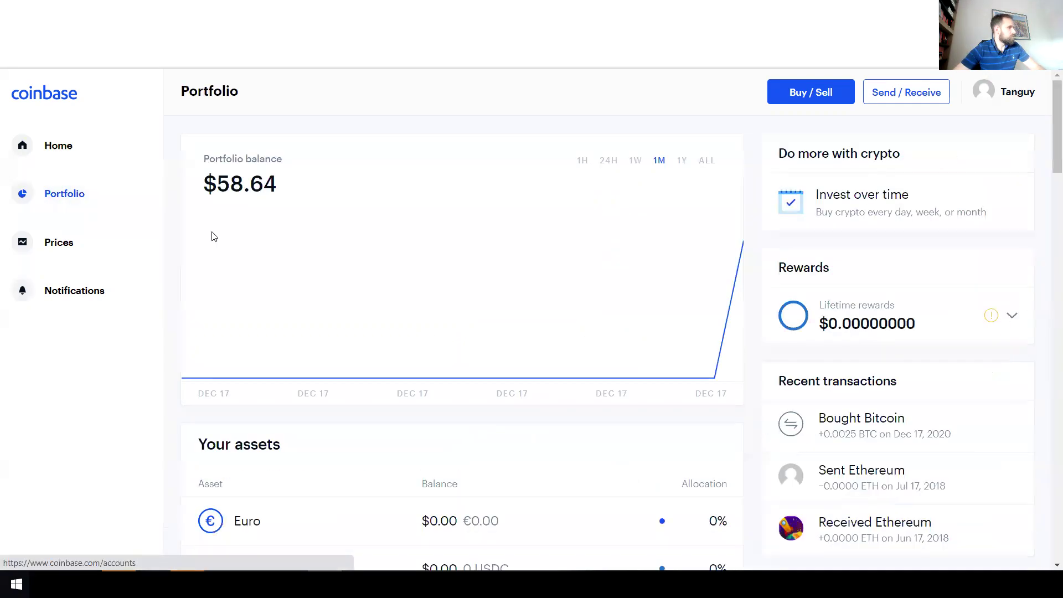
pyautogui.scroll(-5, 728, 247)
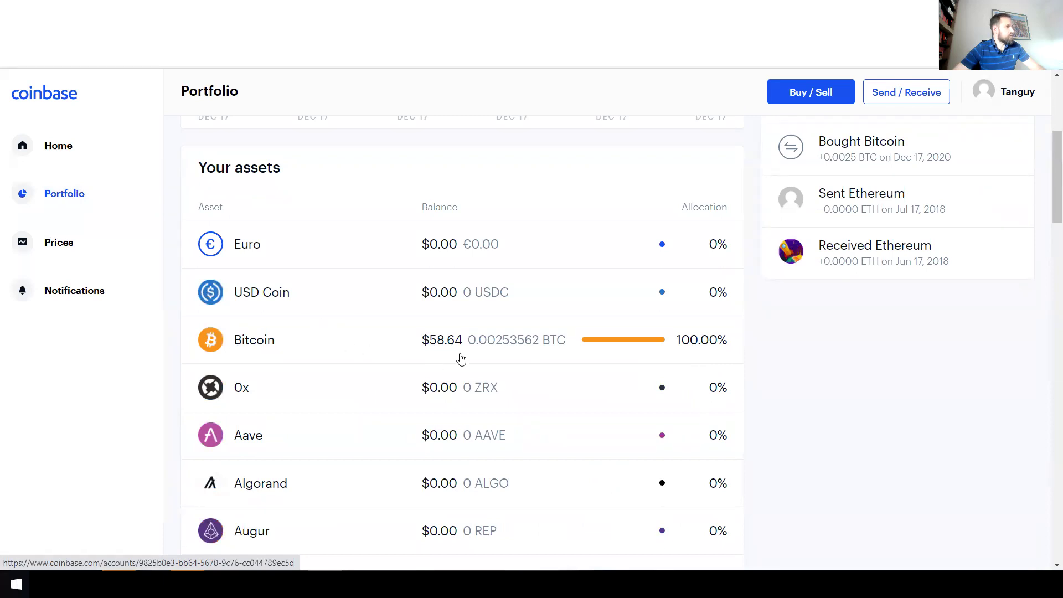
pyautogui.click(456, 344)
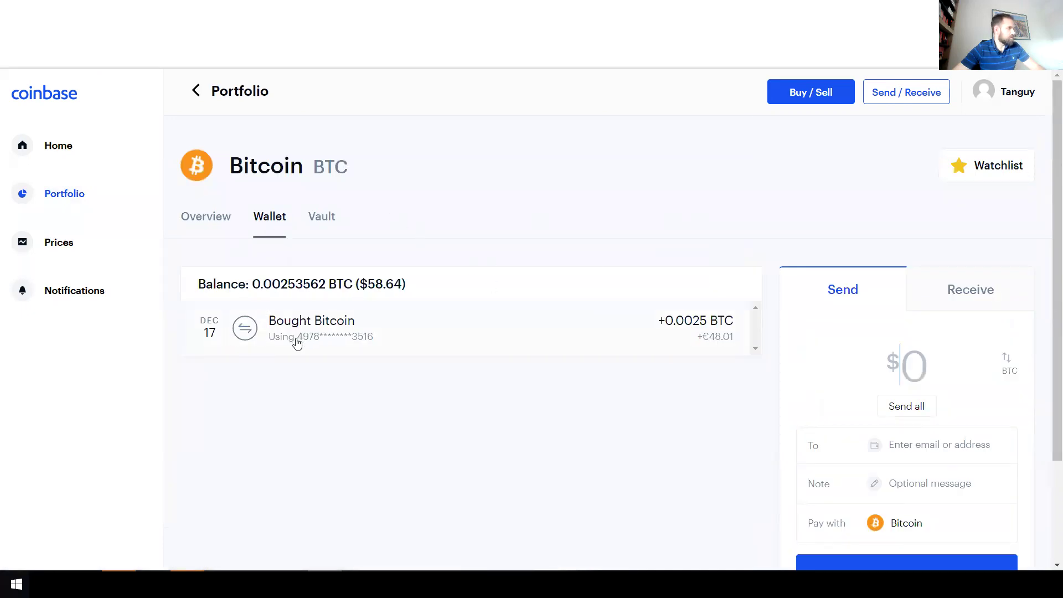
# - Enter $58 as the send amount, checking it against the $58.64 Bitcoin balance
pyautogui.scroll(-2, 702, 463)
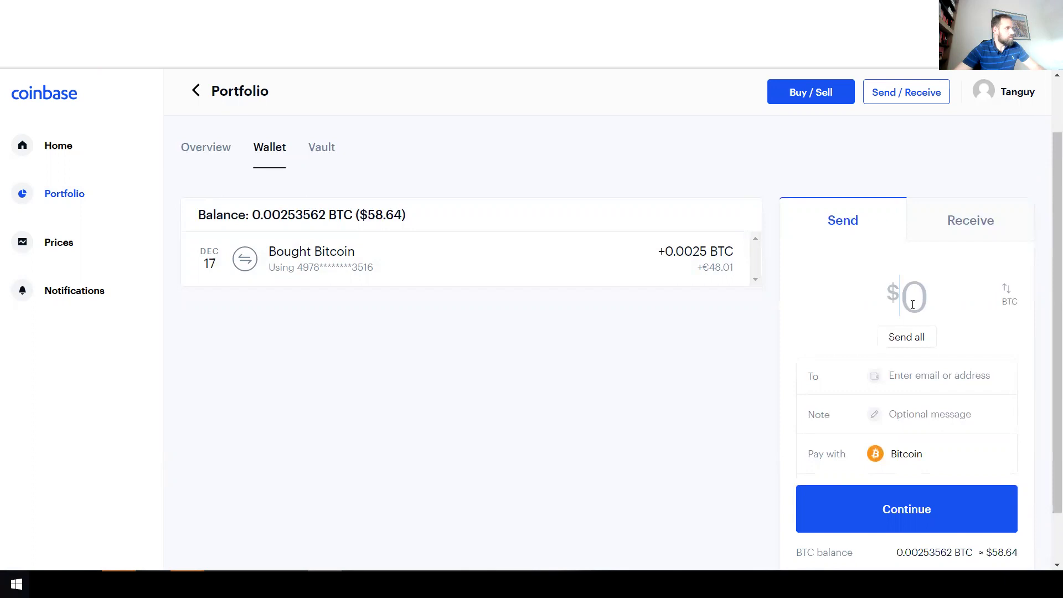
pyautogui.write('58')
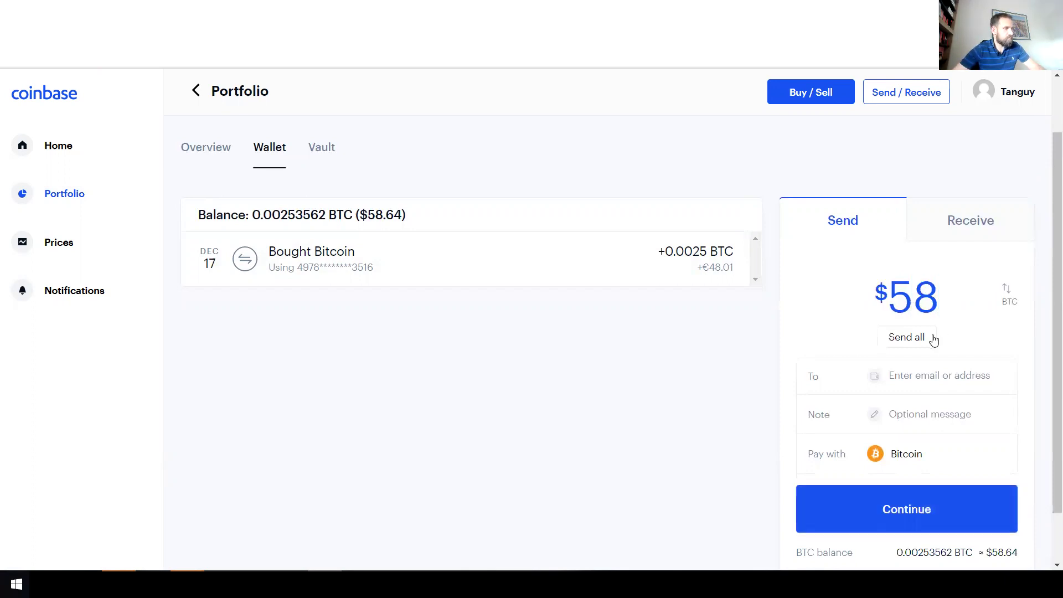
pyautogui.scroll(-2, 961, 352)
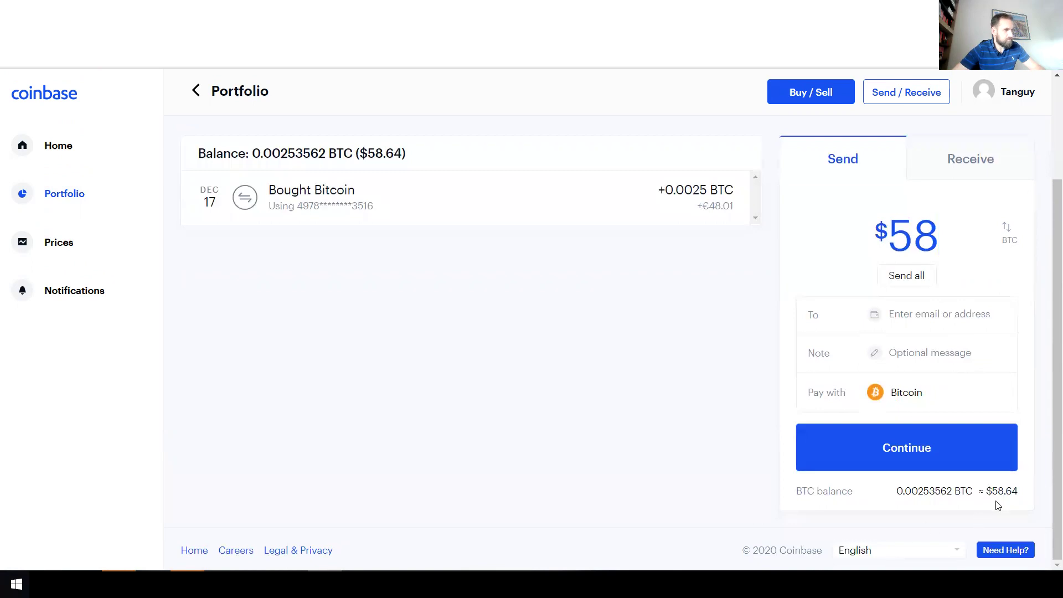
pyautogui.moveTo(995, 493); pyautogui.dragTo(1017, 491)
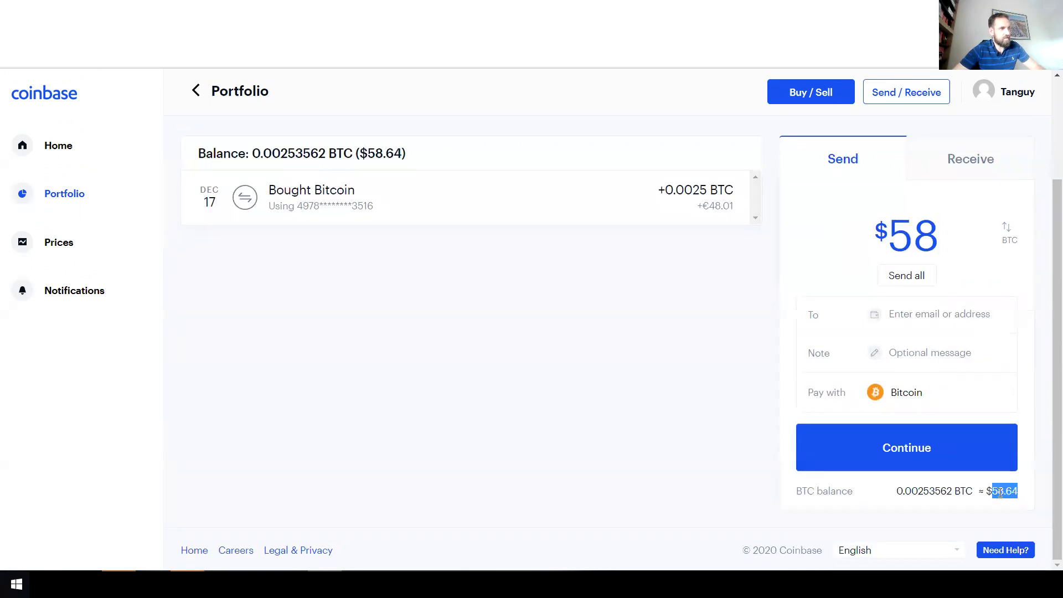
pyautogui.click(932, 222)
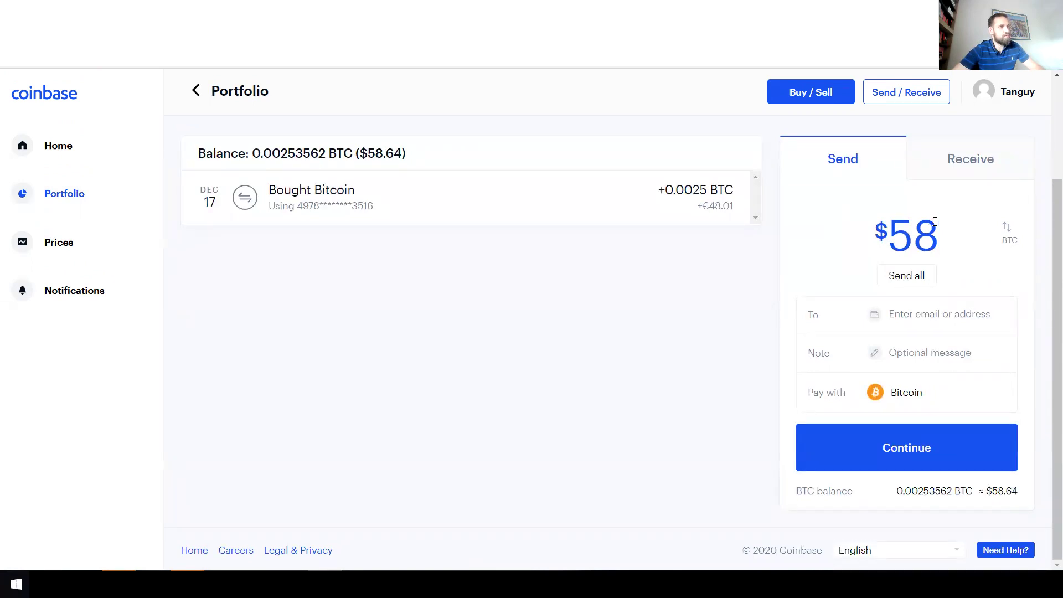